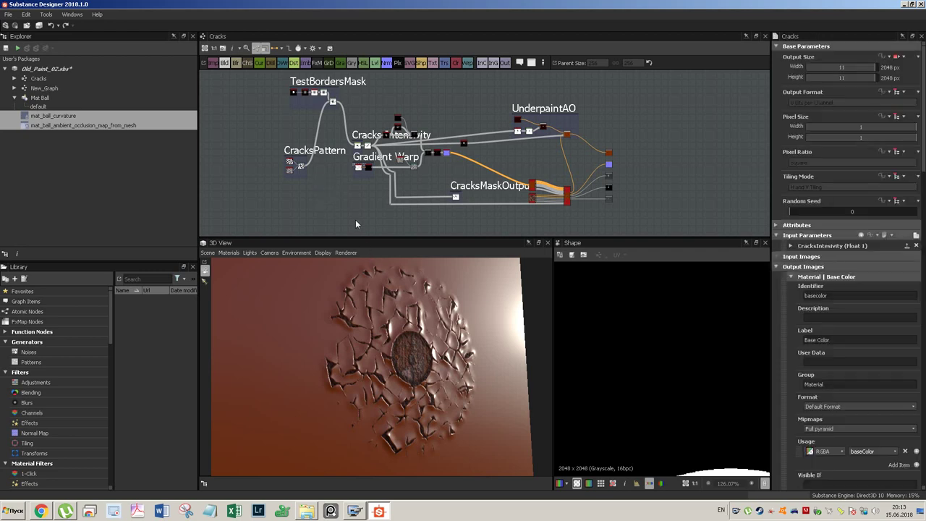
Expand CracksIntesivity and try slider defaults from 0.38 up to 0.96
click(791, 246)
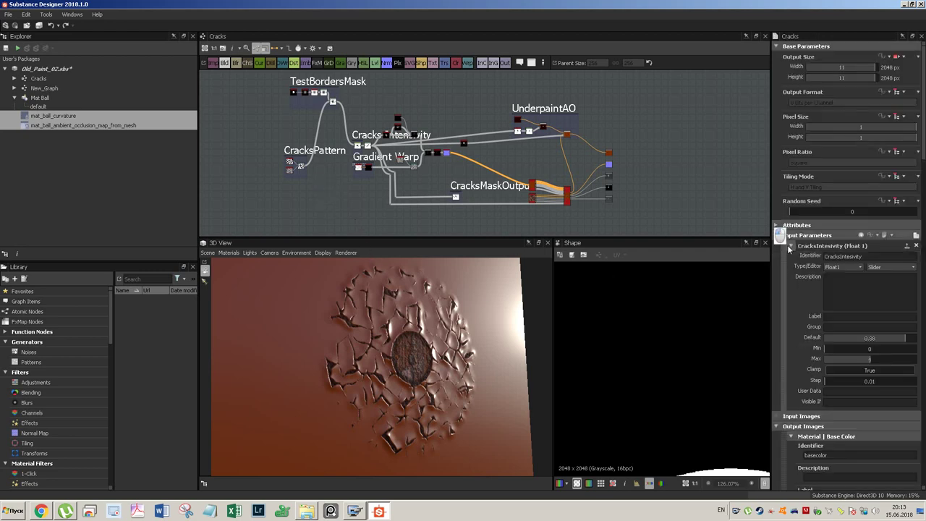
click(896, 341)
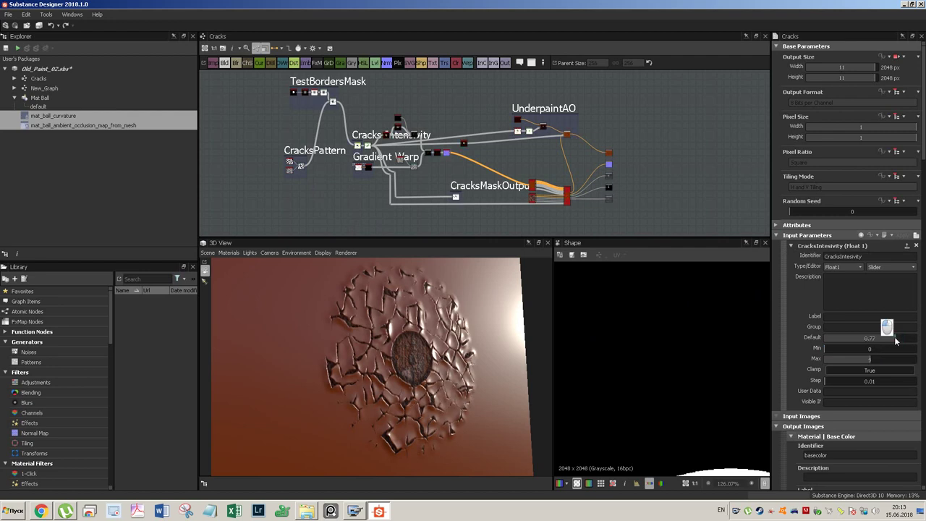
click(884, 339)
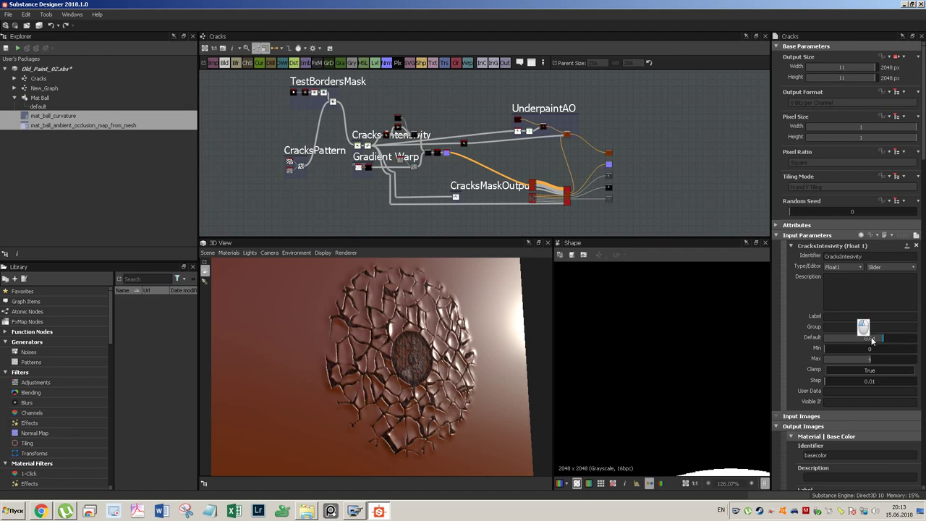
click(872, 340)
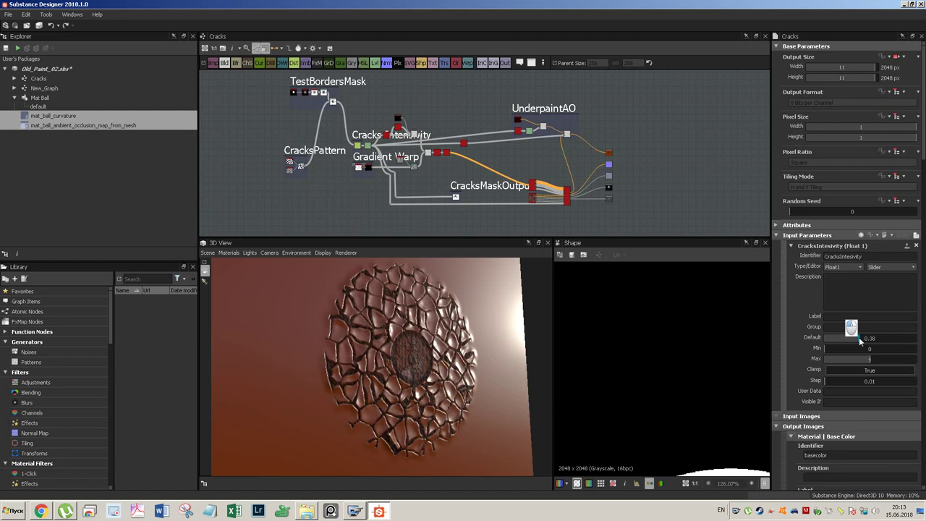
click(860, 338)
click(891, 338)
click(901, 339)
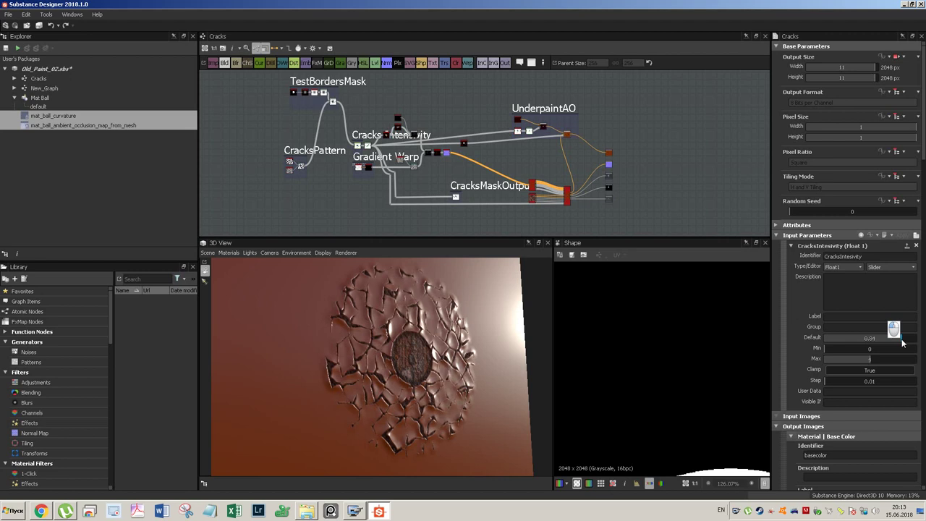
click(906, 339)
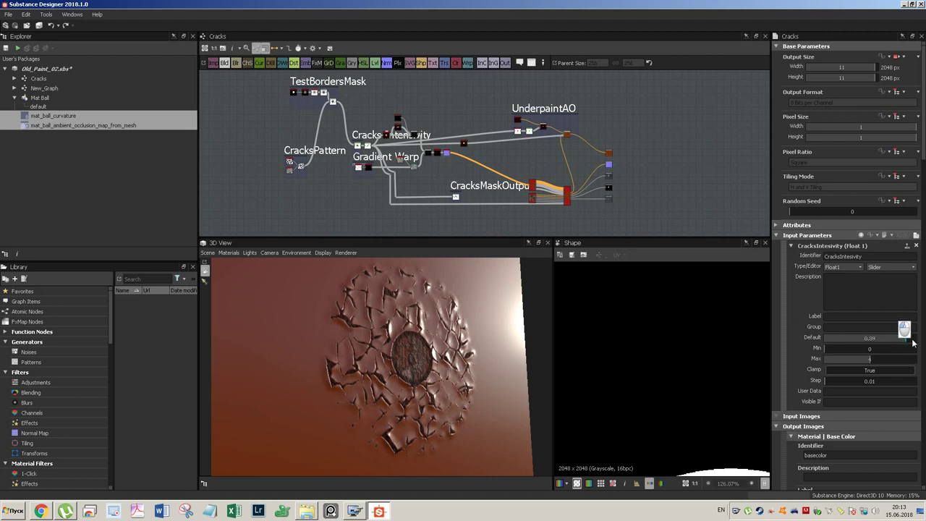
click(908, 340)
Enter a default of 2, then settle the CracksIntesivity default at 1.05
double_click(867, 339)
text(2)
key(Return)
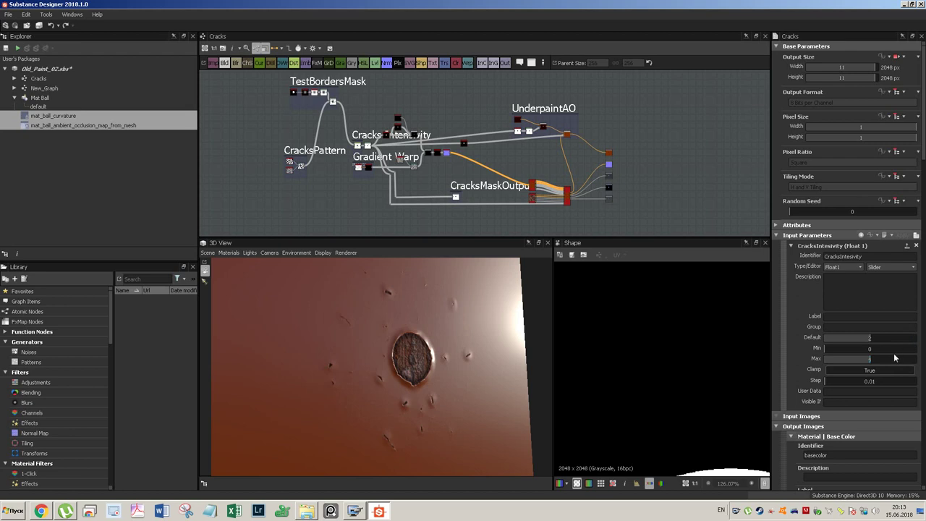
double_click(870, 339)
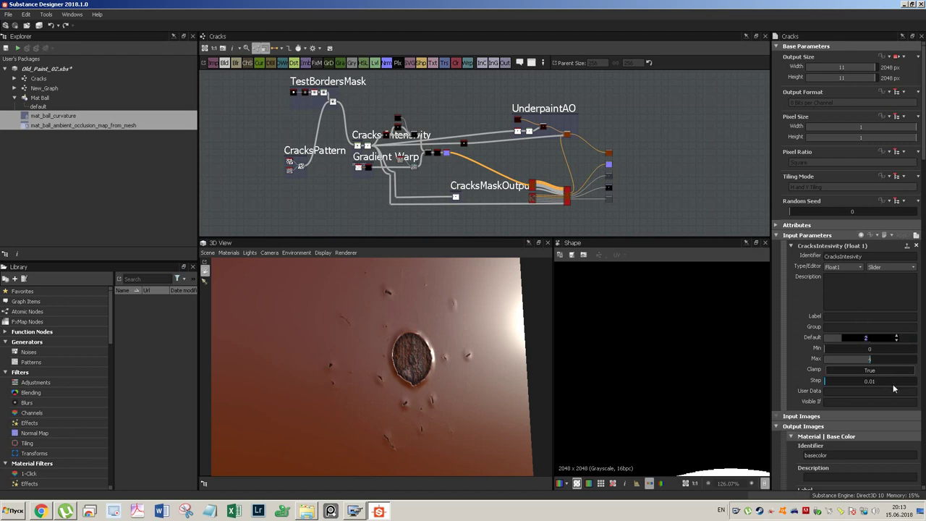
text(1)
key(Return)
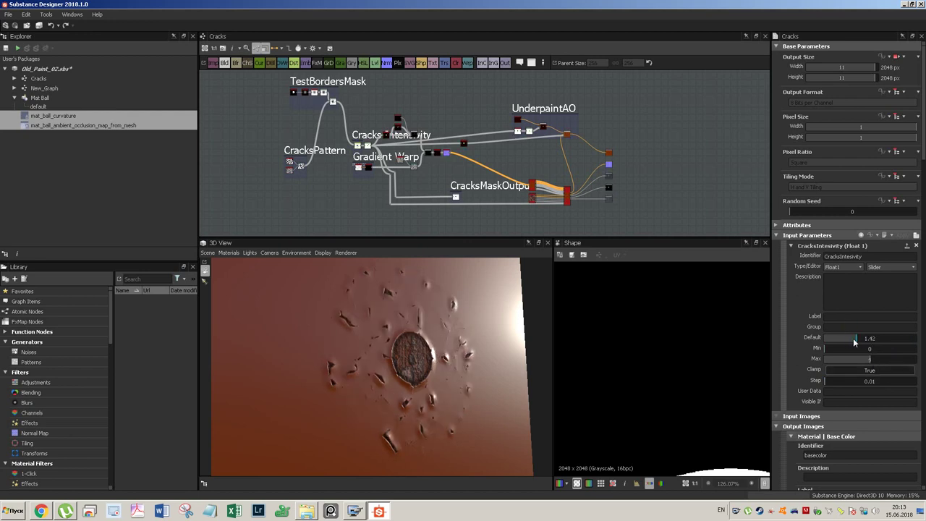
click(848, 338)
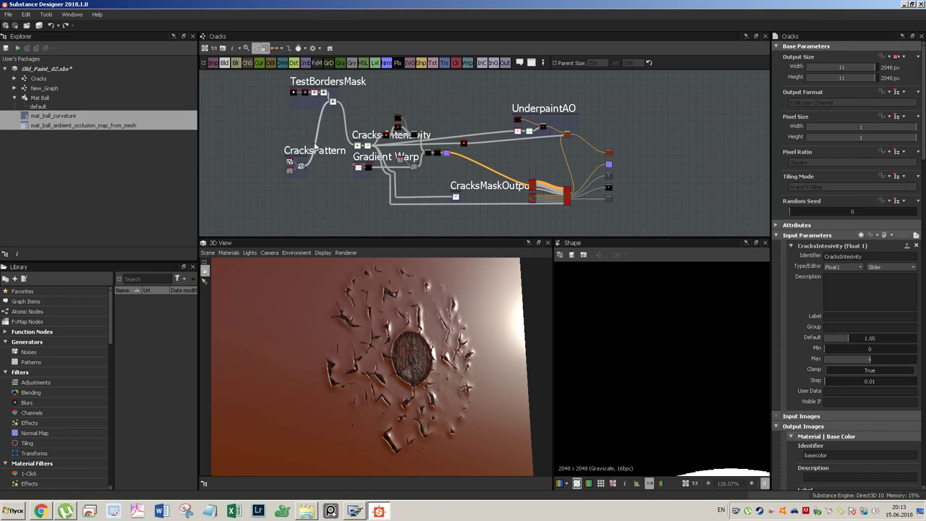
middle_drag(316, 145, 312, 137)
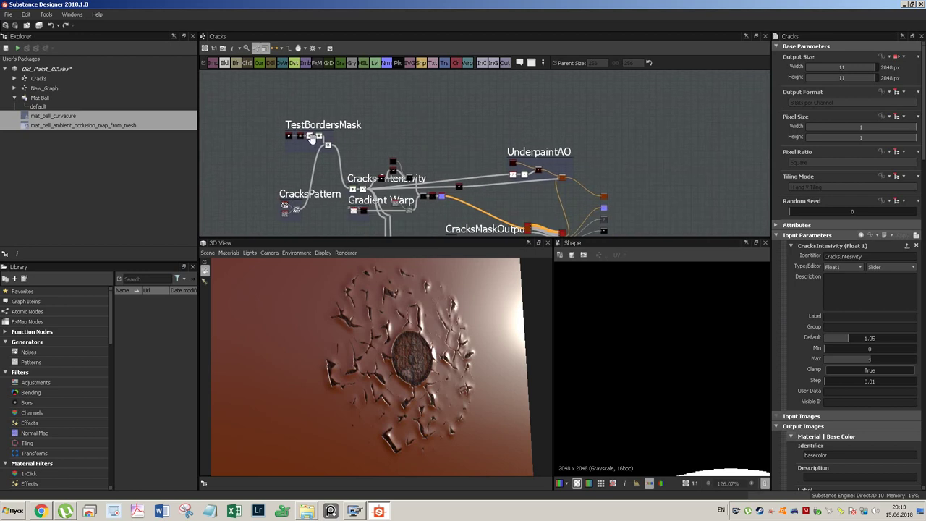
Select the TestBordersMask disc Shape node and try scales 0.22, 0.03, 0.1, 0.2, 0.31
scroll(289, 145, up, 5)
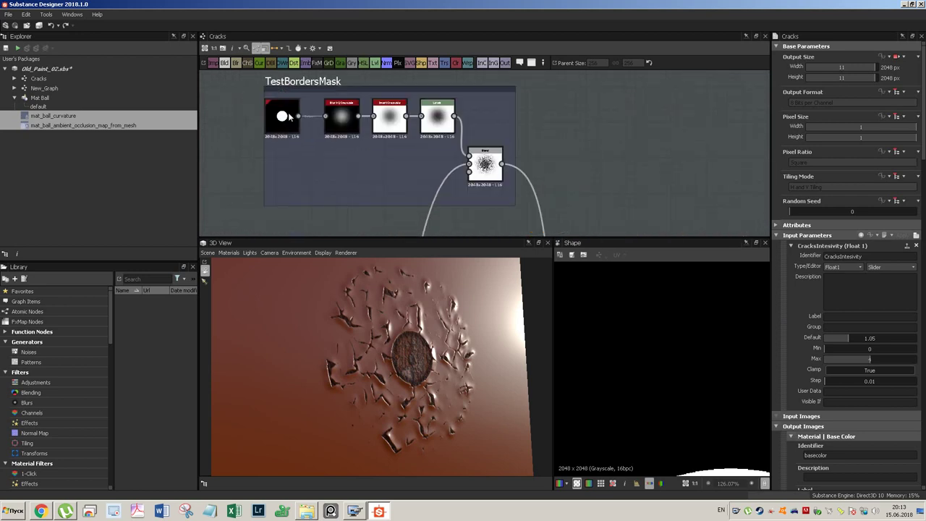
click(287, 117)
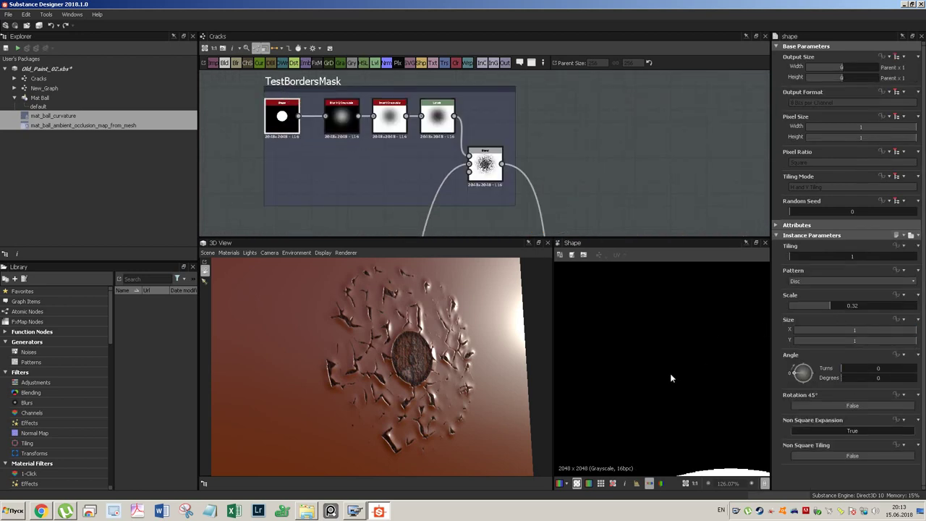
scroll(671, 377, down, 4)
scroll(641, 355, down, 2)
scroll(657, 368, down, 1)
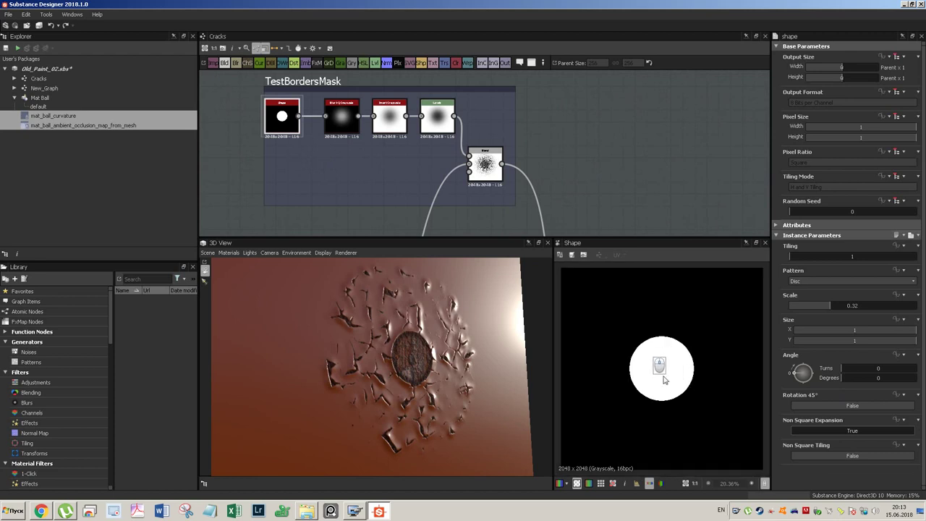
click(819, 307)
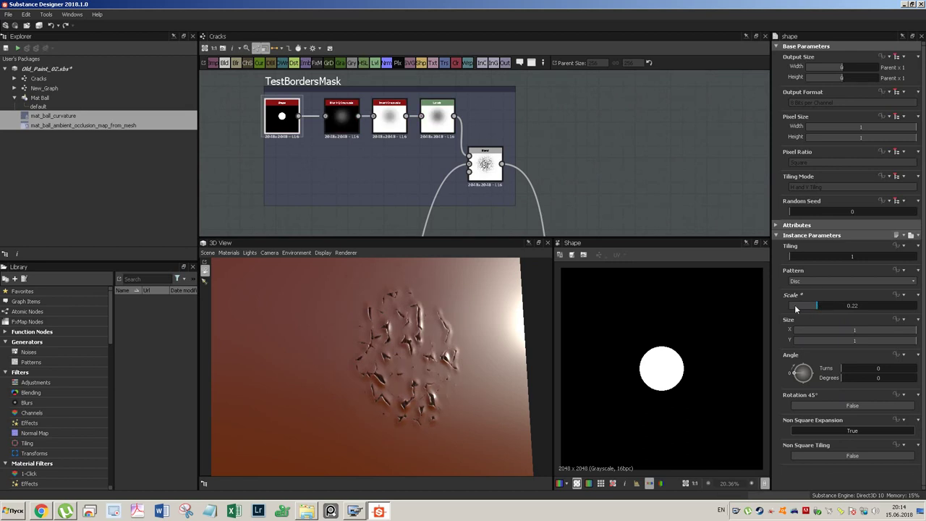
click(794, 304)
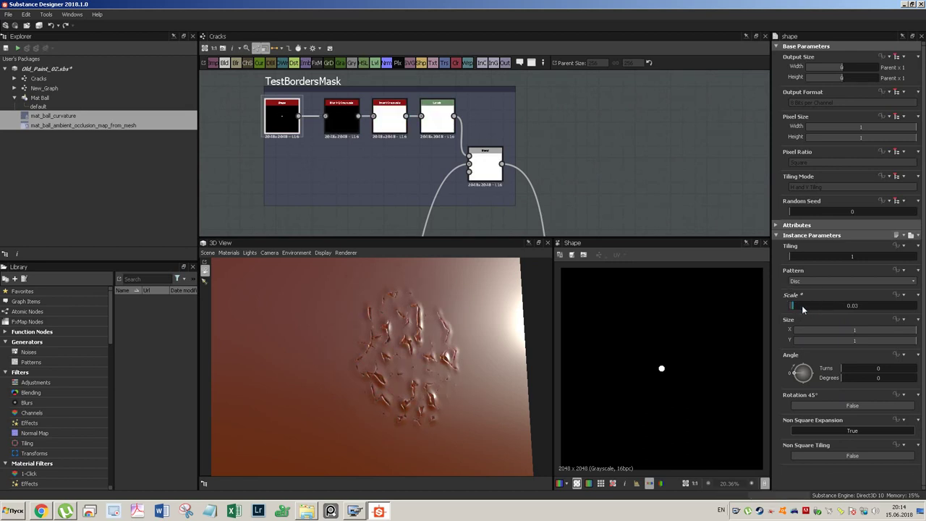
click(801, 306)
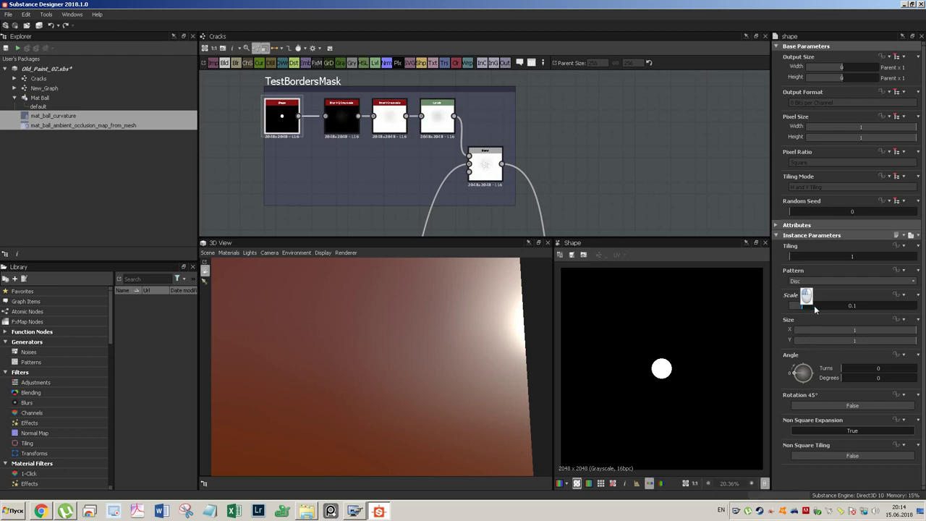
click(814, 306)
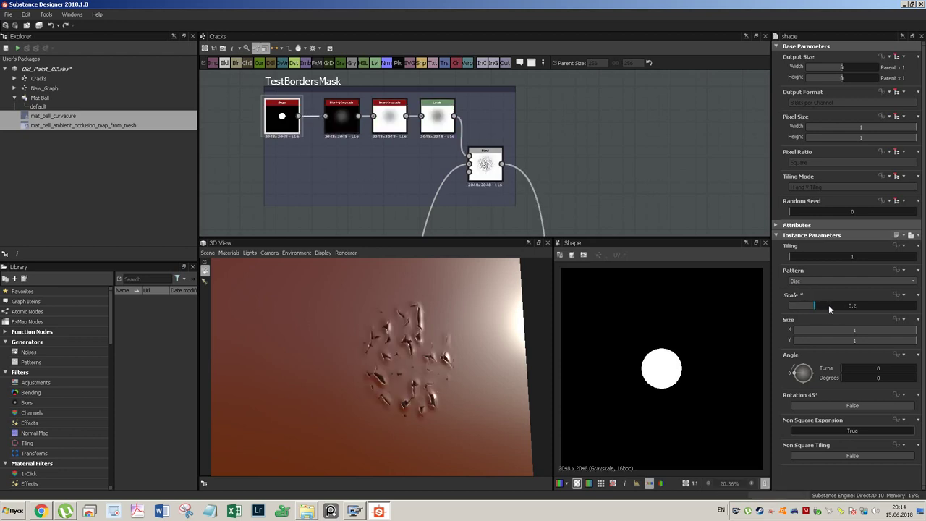
click(829, 306)
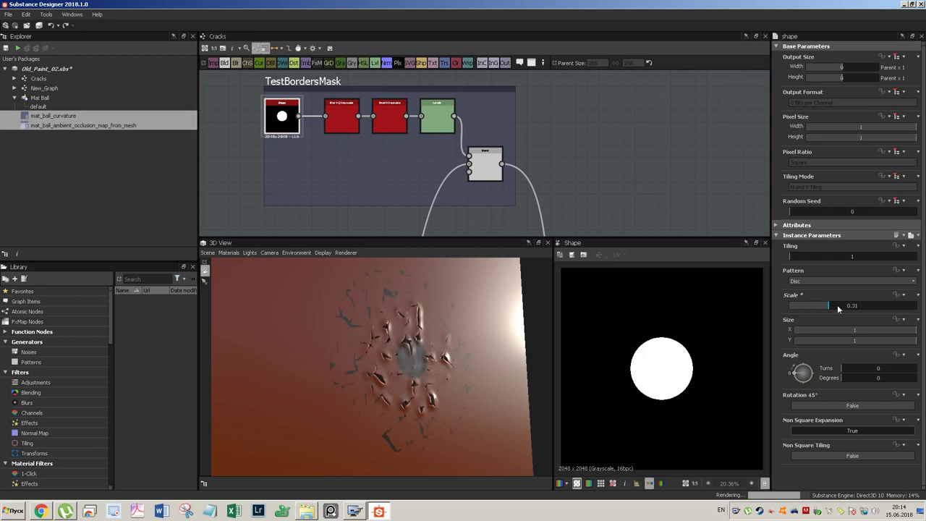
Try disc scales 0.43 and 0.3, then set the scale to 0.34
drag(844, 308, 863, 308)
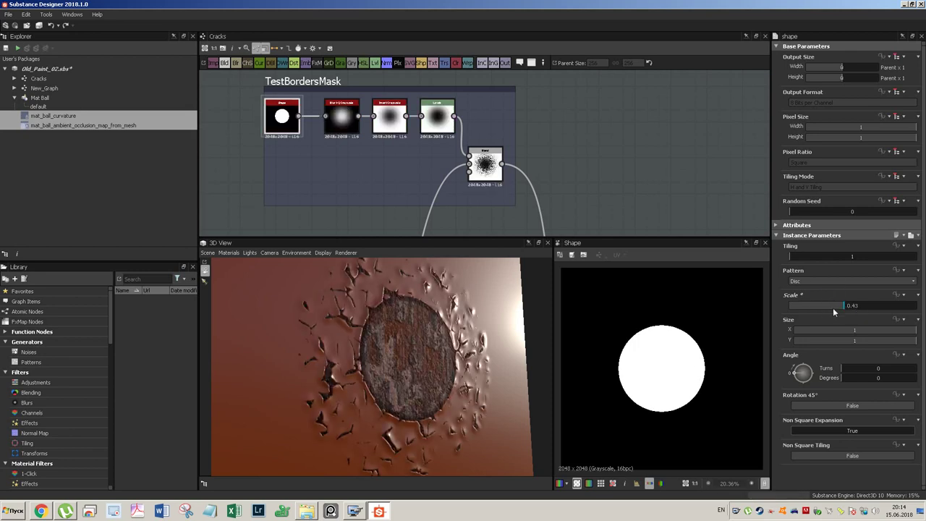
click(829, 305)
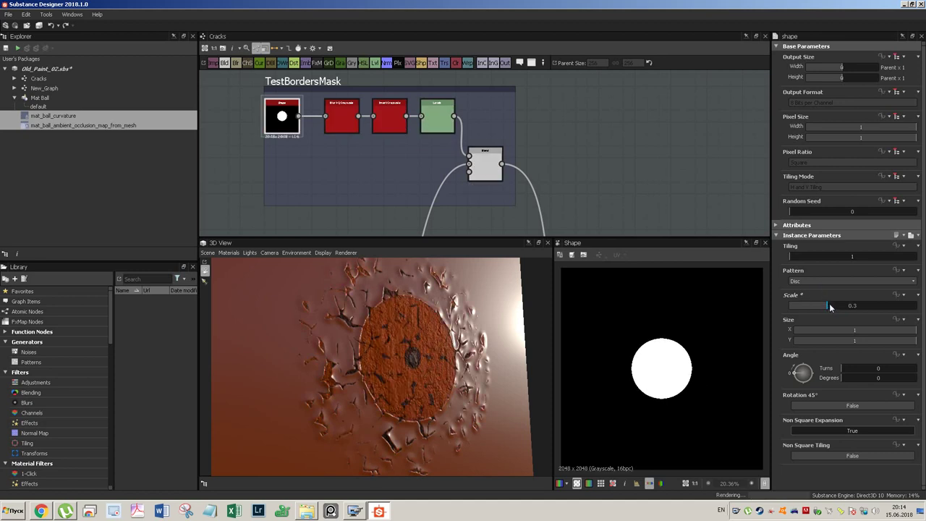
scroll(427, 354, up, 3)
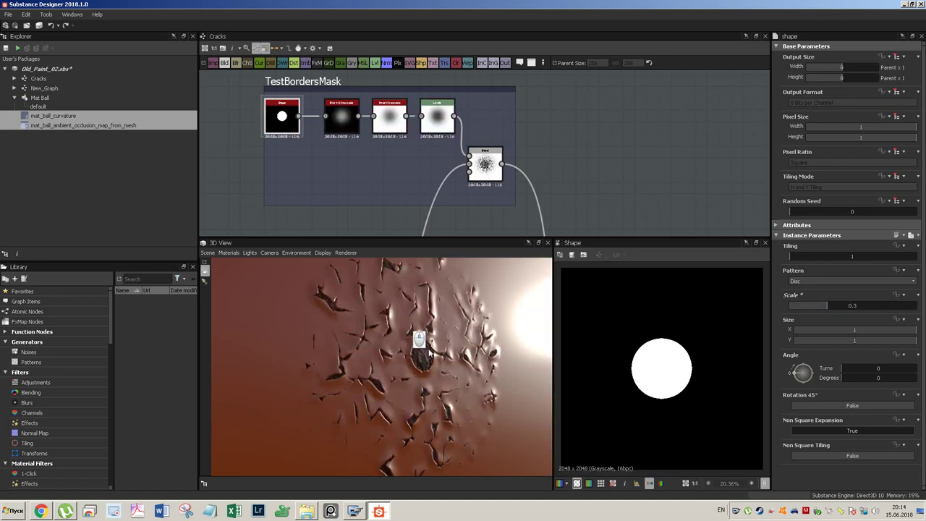
click(833, 306)
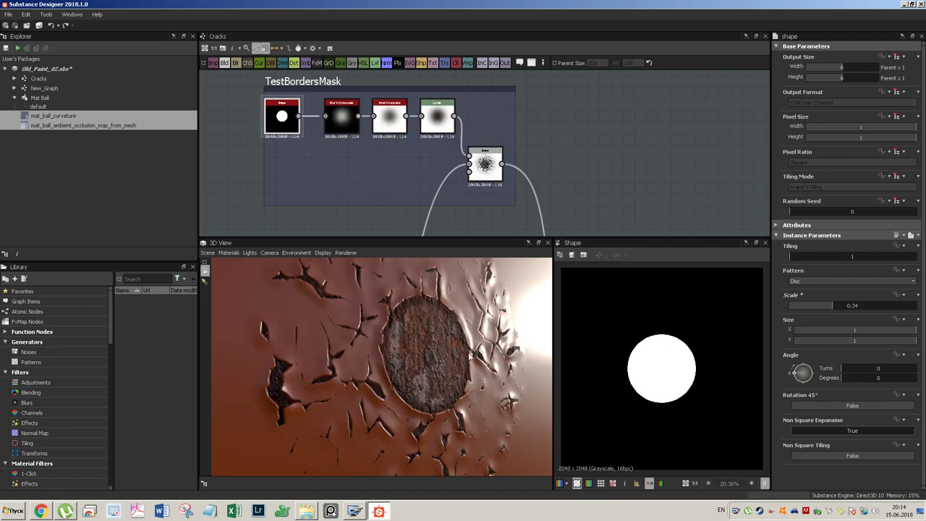
Orbit the 3D preview to inspect the cracks around the rust disc
mouse_move(444, 338)
mouse_down()
mouse_move(419, 353)
mouse_move(458, 362)
mouse_up()
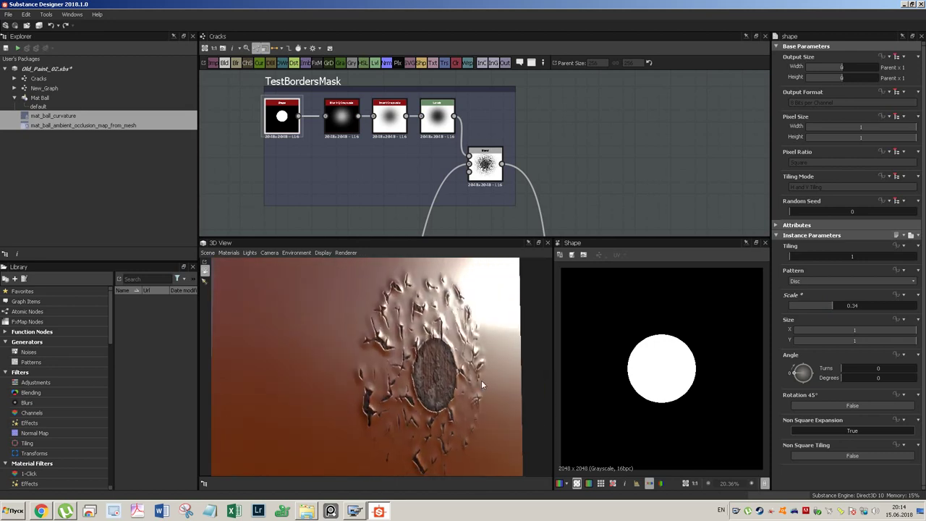
drag(488, 390, 409, 308)
click(232, 190)
mouse_move(243, 177)
middle_down()
mouse_move(323, 123)
mouse_move(313, 159)
middle_up()
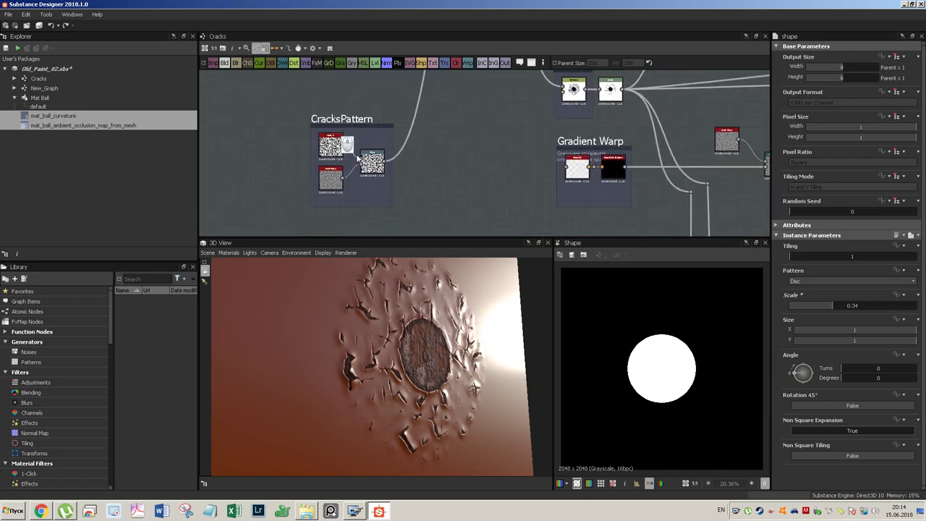
scroll(314, 159, up, 2)
Inspect the Cells 2, Perlin Noise and warped crack outputs in CracksPattern
click(301, 137)
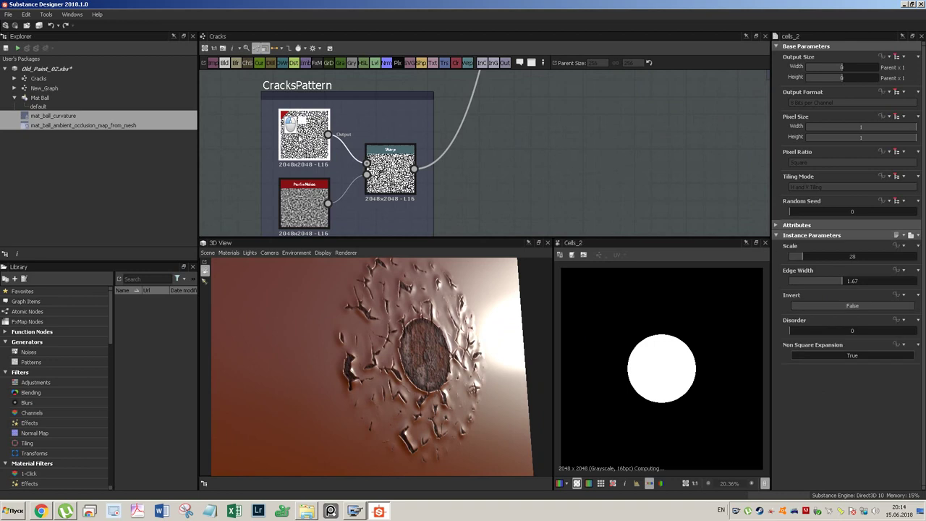
click(304, 206)
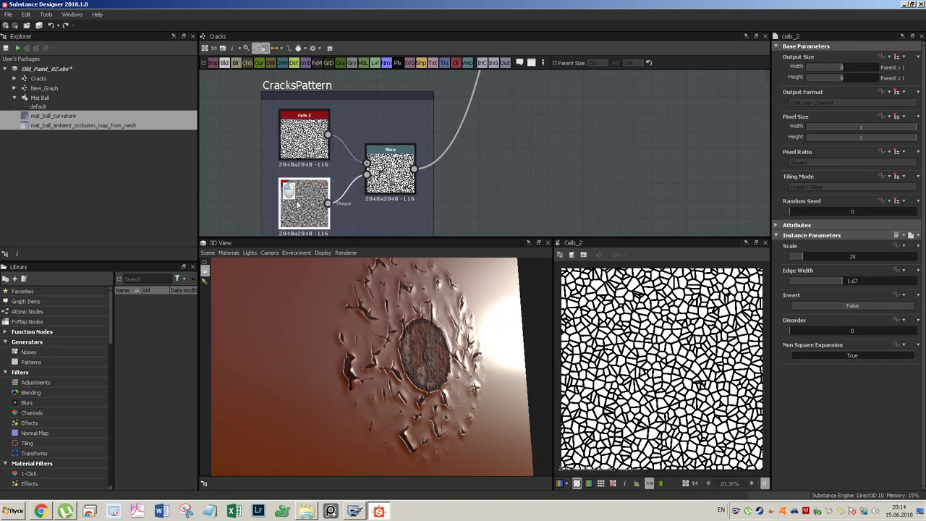
click(401, 187)
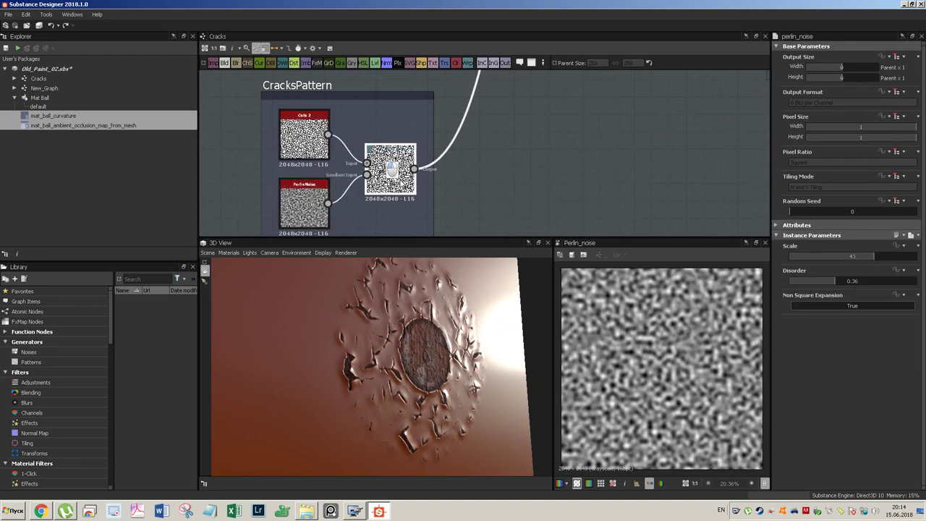
scroll(649, 333, up, 4)
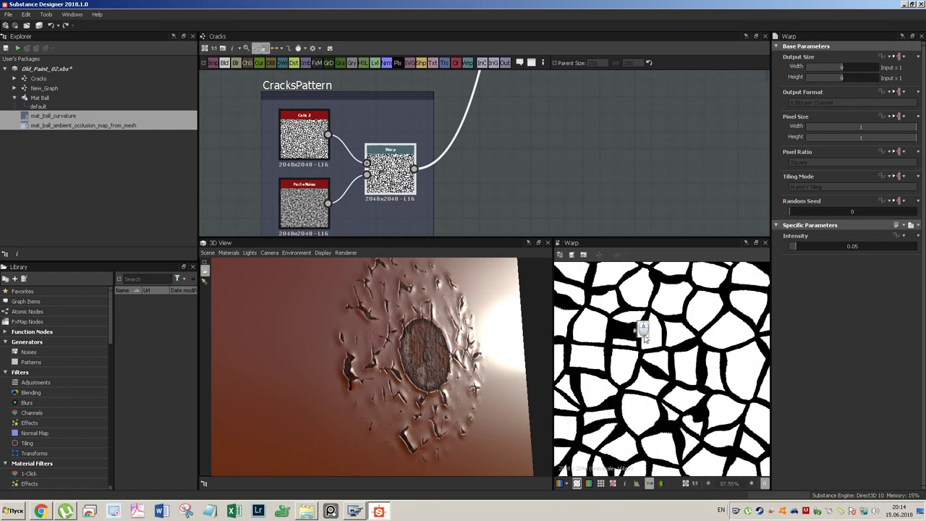
click(304, 144)
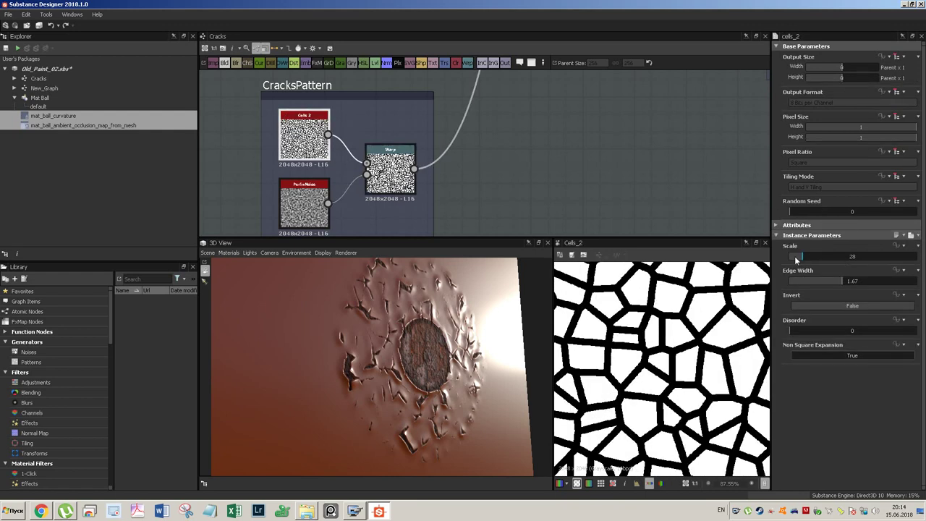
Change the Cells 2 scale from 15 to 28
click(797, 257)
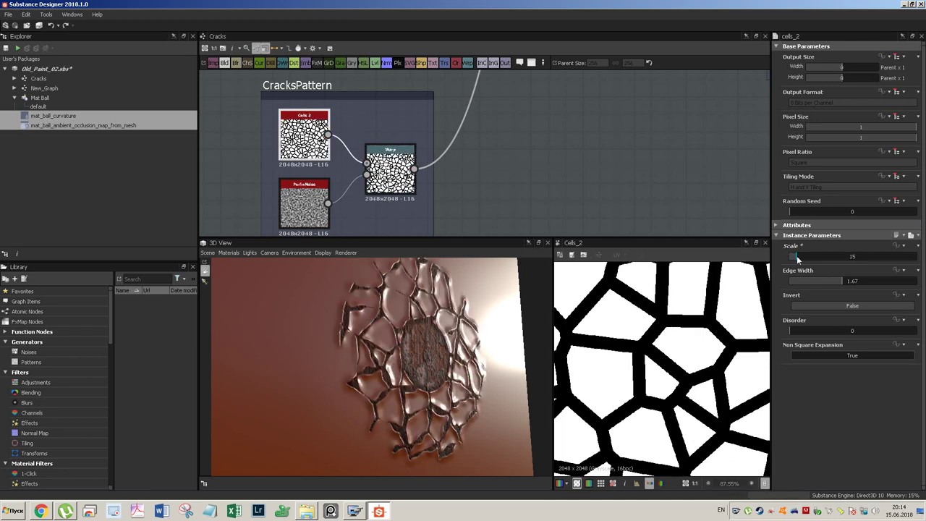
click(805, 255)
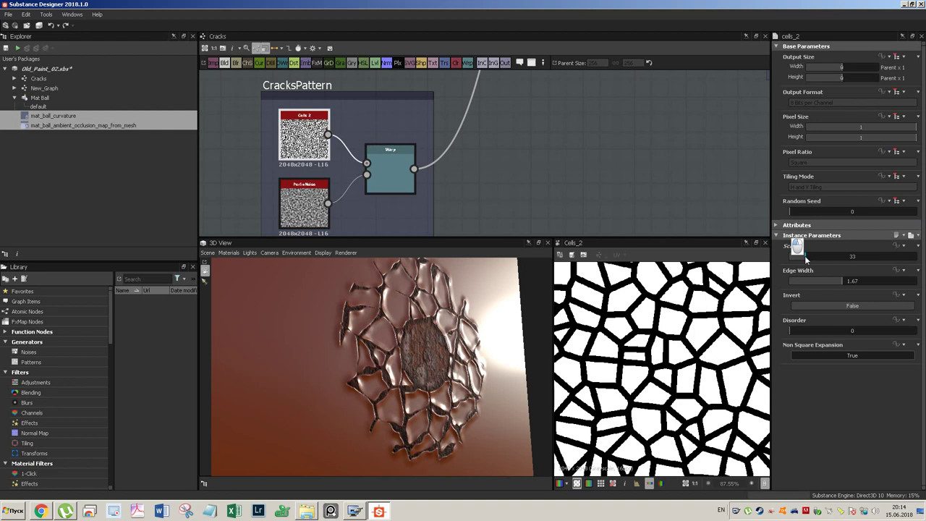
double_click(852, 256)
text(28)
key(Return)
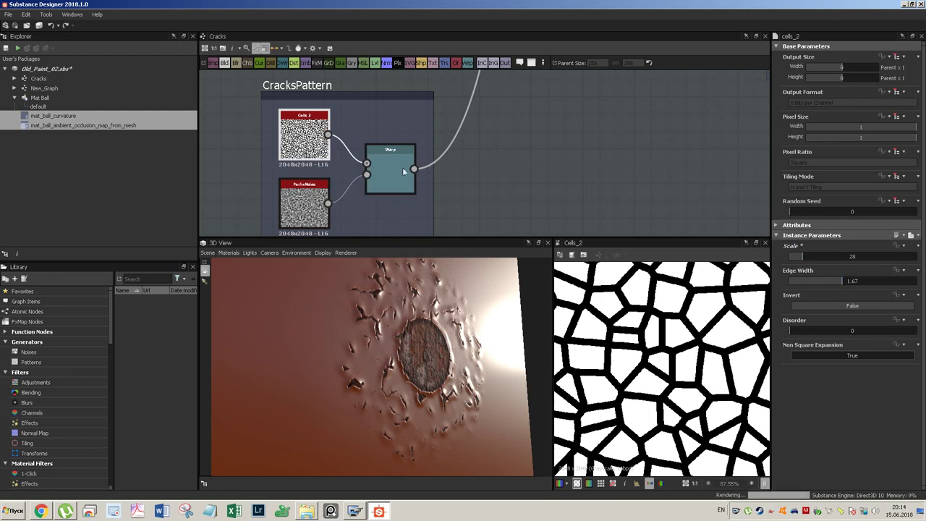
Preview the Warp node's output and pan the graph to other nodes
click(411, 178)
scroll(502, 123, down, 2)
middle_drag(533, 113, 493, 201)
middle_drag(504, 138, 529, 255)
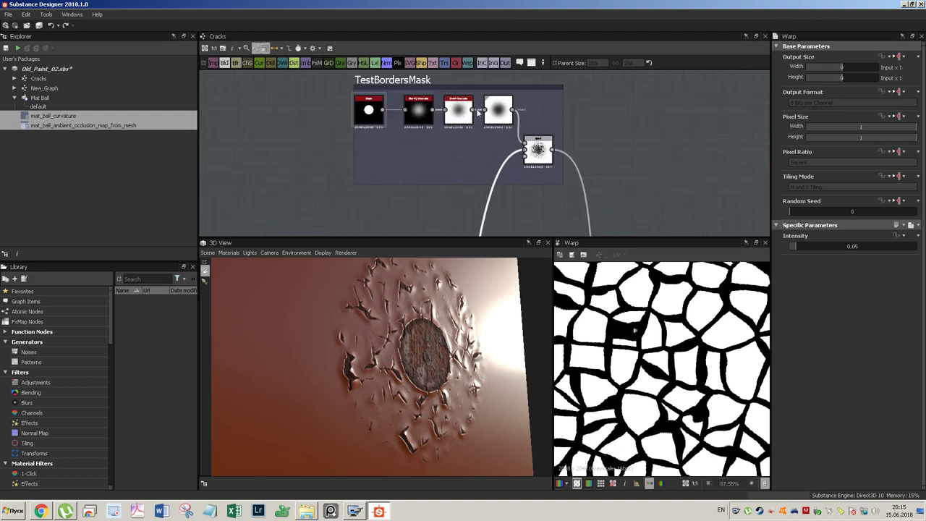
Preview the Blend node's output and pan to the Cracks Intensivity frame
scroll(416, 94, up, 3)
middle_drag(637, 178, 575, 173)
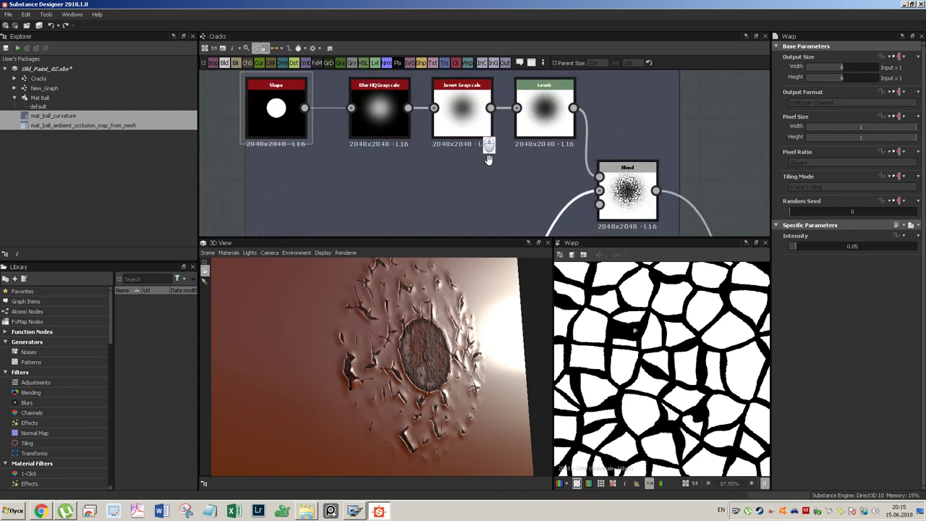
double_click(595, 187)
scroll(675, 368, down, 2)
scroll(675, 368, down, 3)
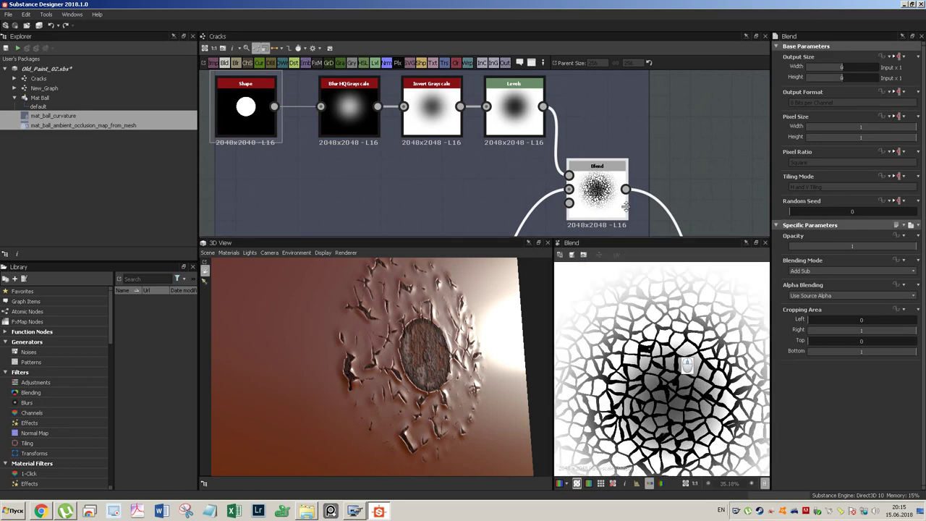
middle_drag(738, 217, 556, 92)
mouse_move(559, 211)
middle_down()
mouse_move(552, 168)
mouse_move(489, 130)
middle_up()
Check the Distance node's Maximum Distance function, then expand the graph's CracksIntesivity parameter
double_click(461, 148)
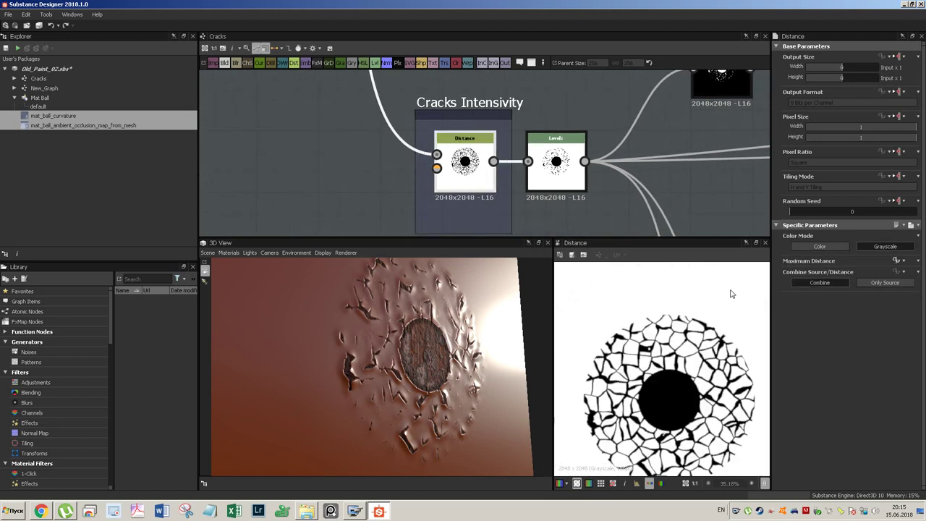
click(903, 264)
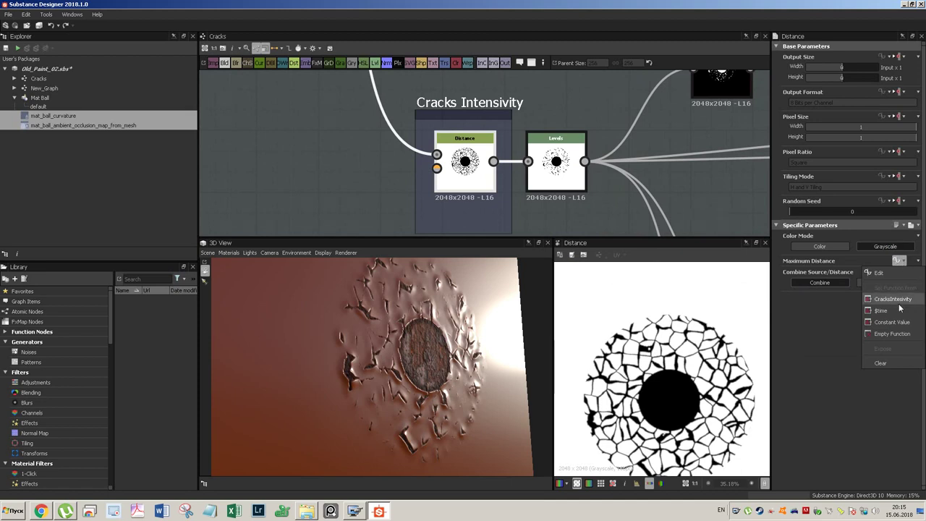
click(834, 318)
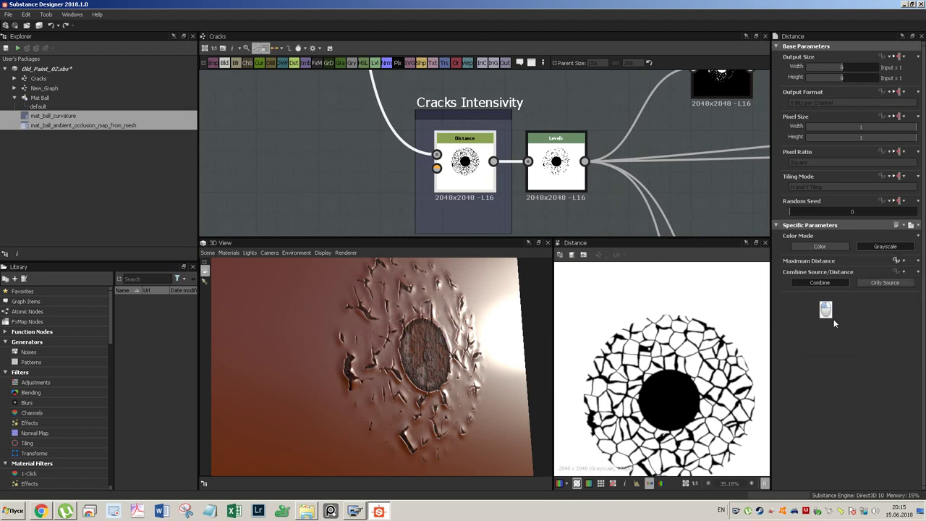
double_click(374, 171)
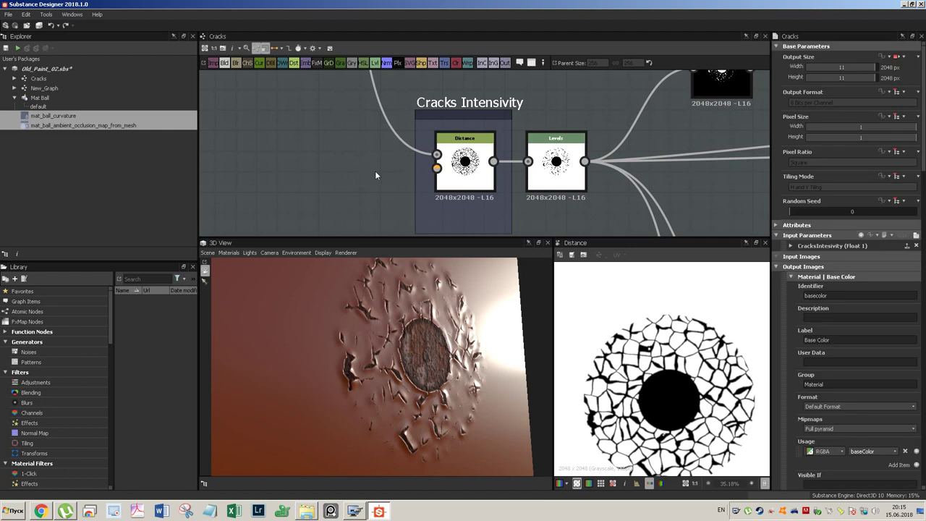
click(791, 246)
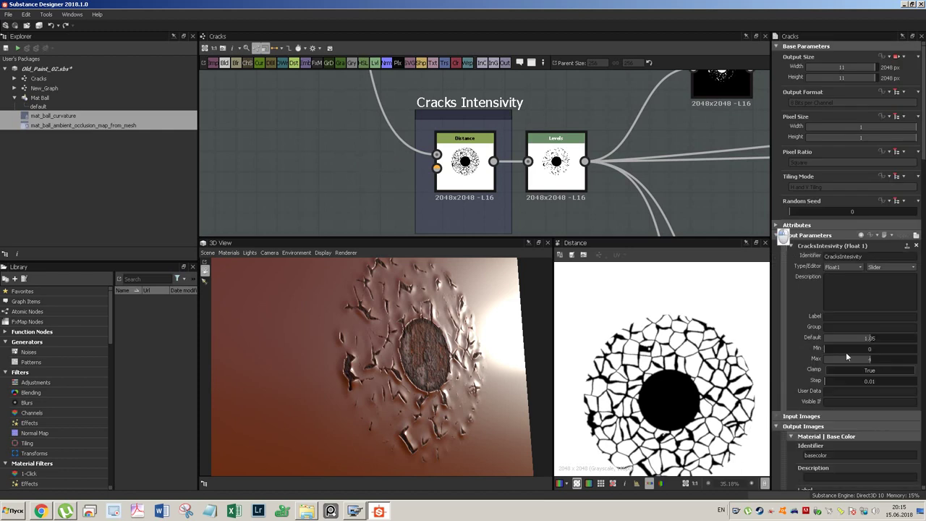
Try CracksIntesivity defaults 0.86, 0.43 and 2.32, then set the default to 1
click(861, 338)
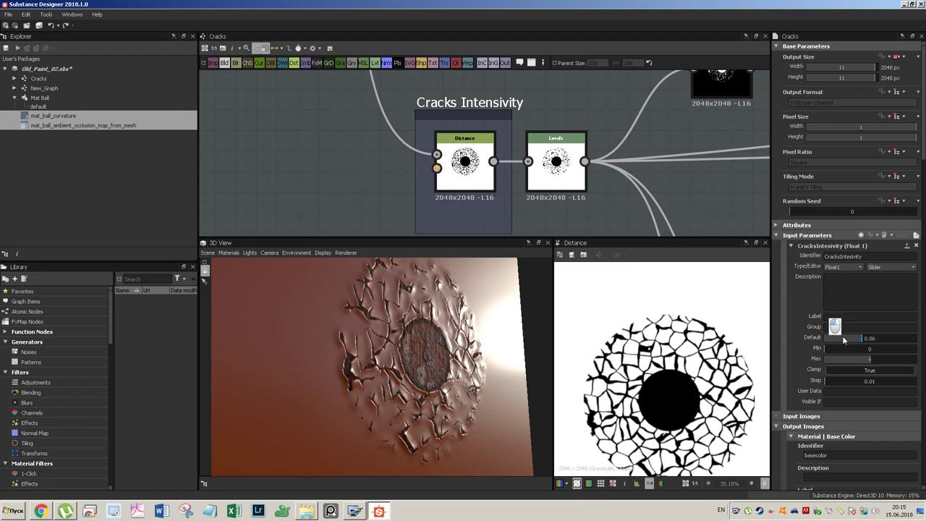
click(842, 338)
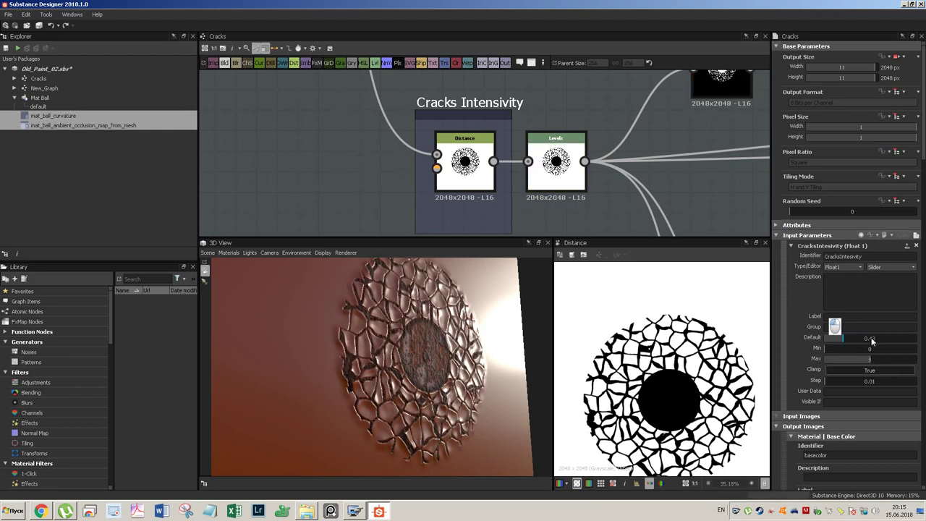
click(879, 337)
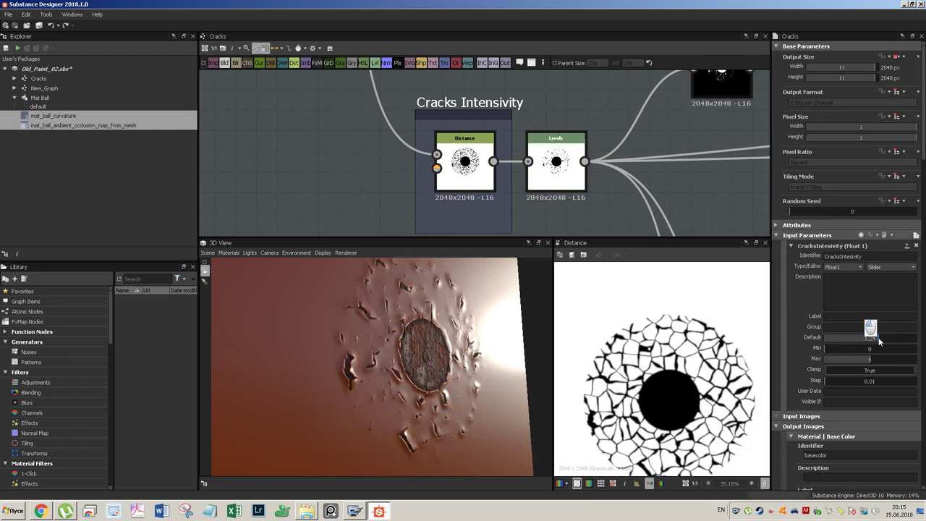
double_click(870, 337)
text(3)
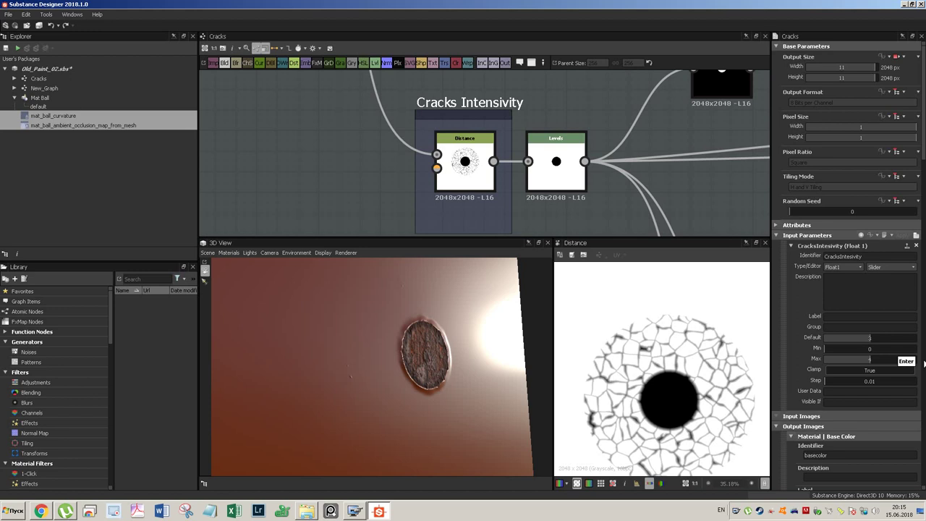
drag(869, 338, 857, 337)
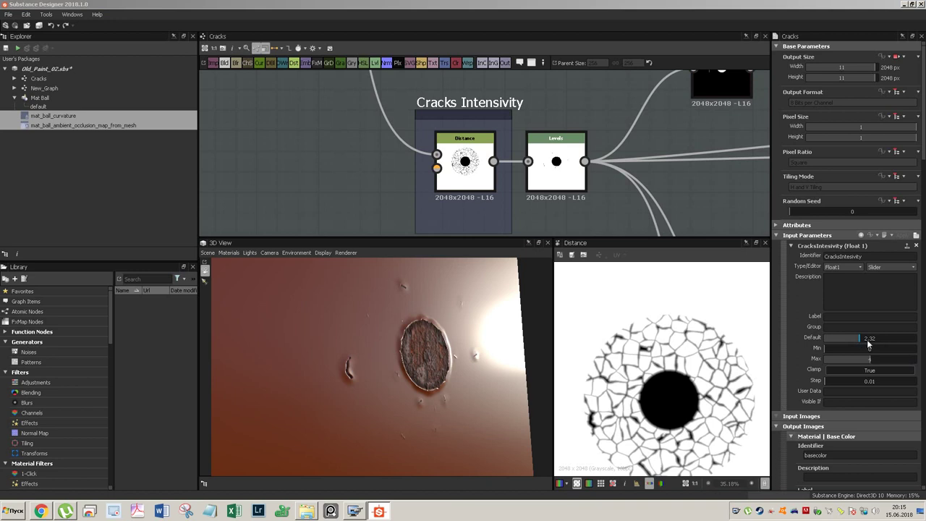
double_click(870, 339)
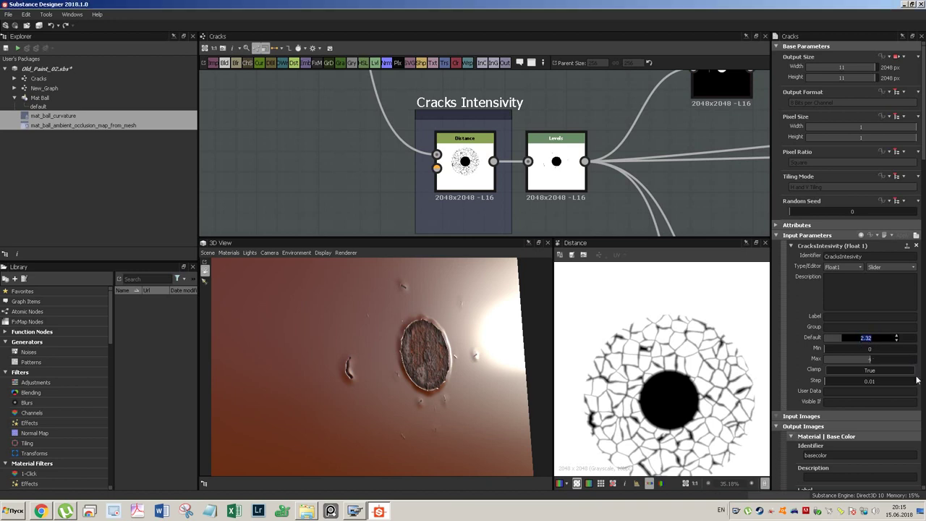
text(1)
key(Return)
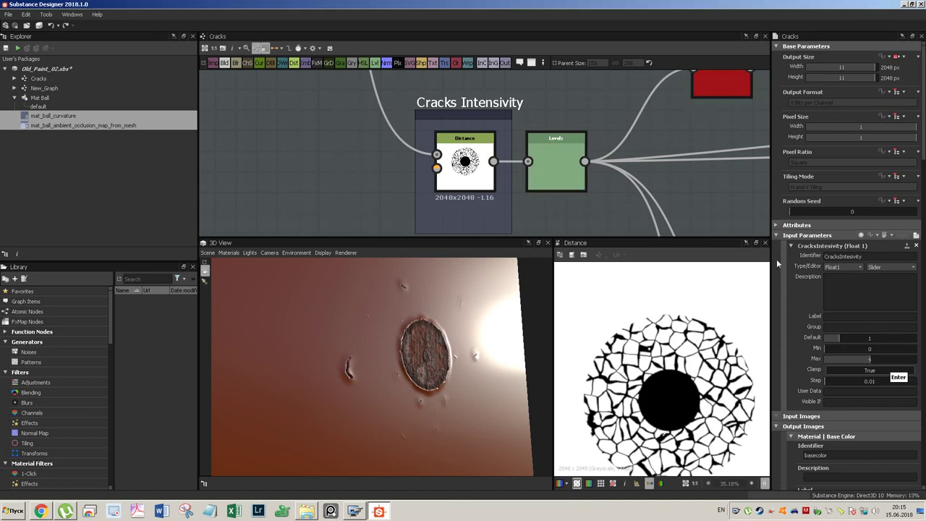
Preview the Levels, Invert Grayscale and Glow Grayscale node outputs
click(555, 149)
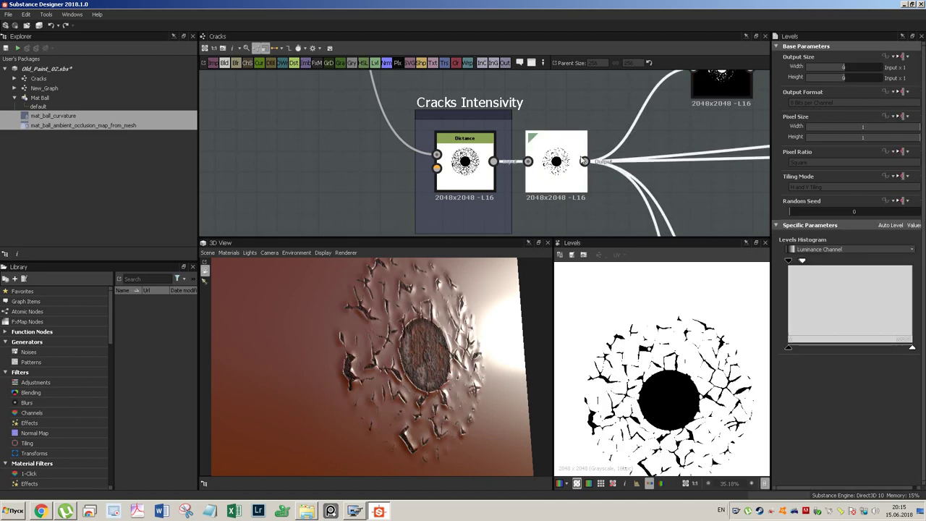
middle_drag(584, 161, 468, 207)
scroll(612, 161, down, 2)
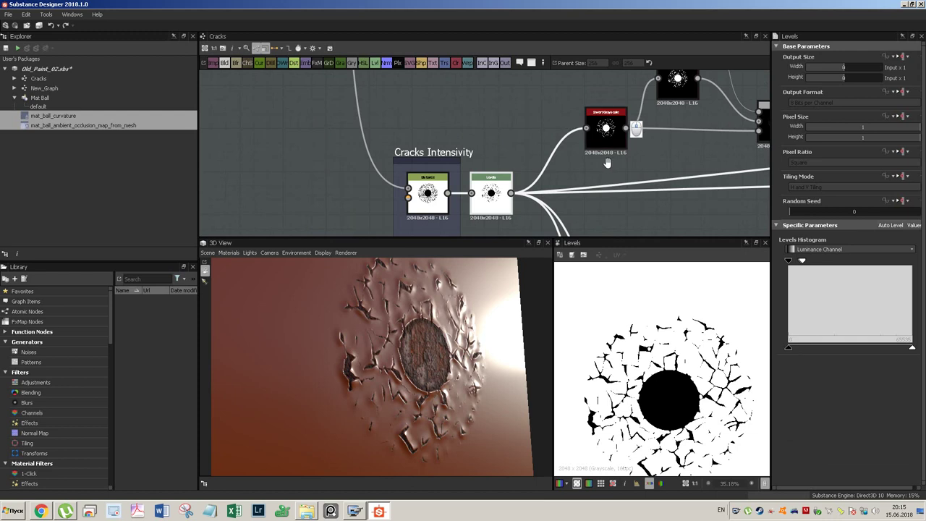
middle_drag(608, 163, 501, 222)
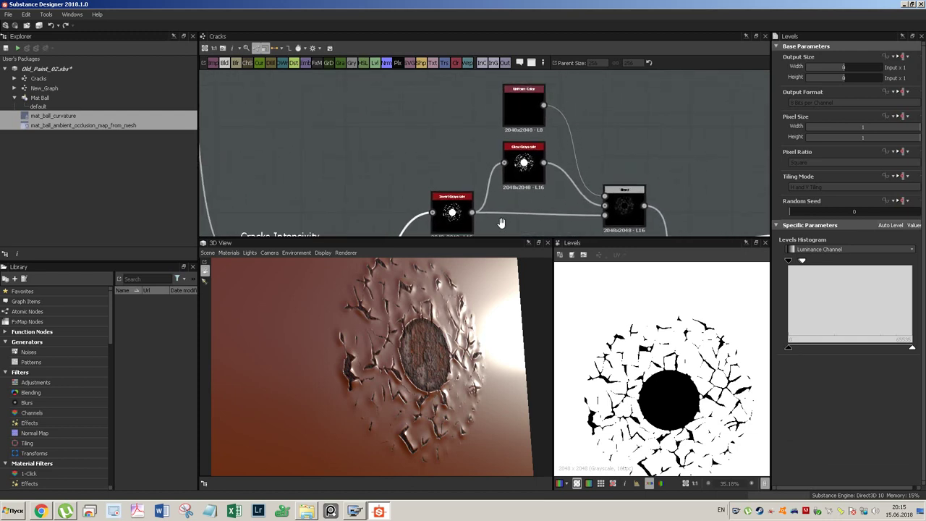
click(527, 171)
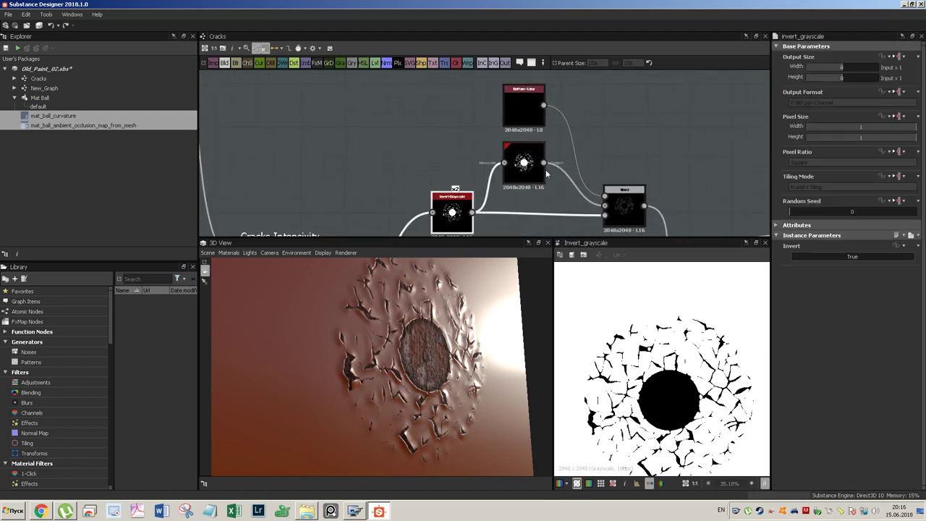
click(526, 170)
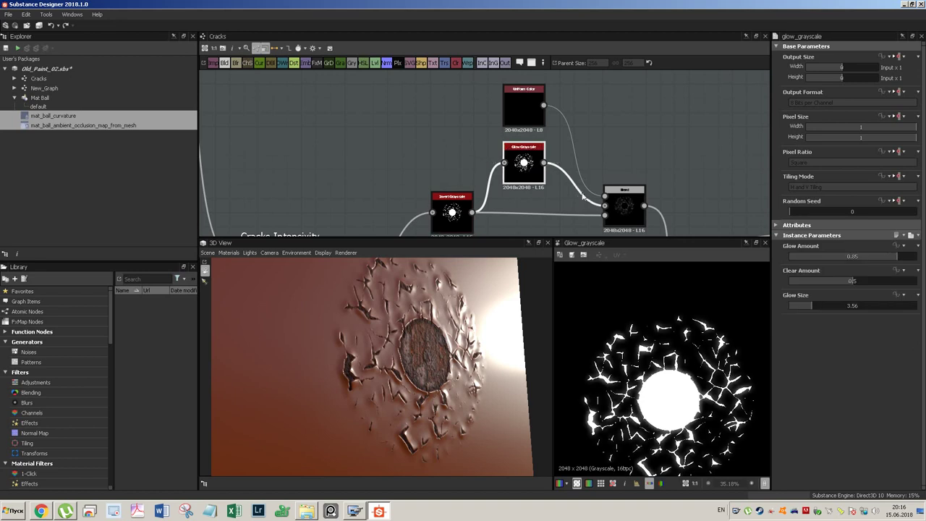
Compare the Blend, Uniform Color and Glow Grayscale outputs, ending on Blend
scroll(657, 341, up, 3)
scroll(657, 342, up, 3)
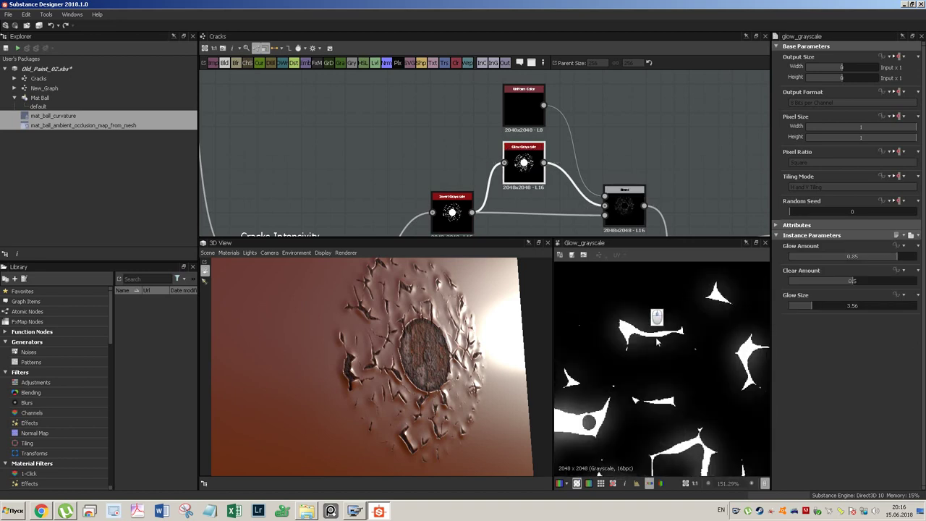
click(622, 207)
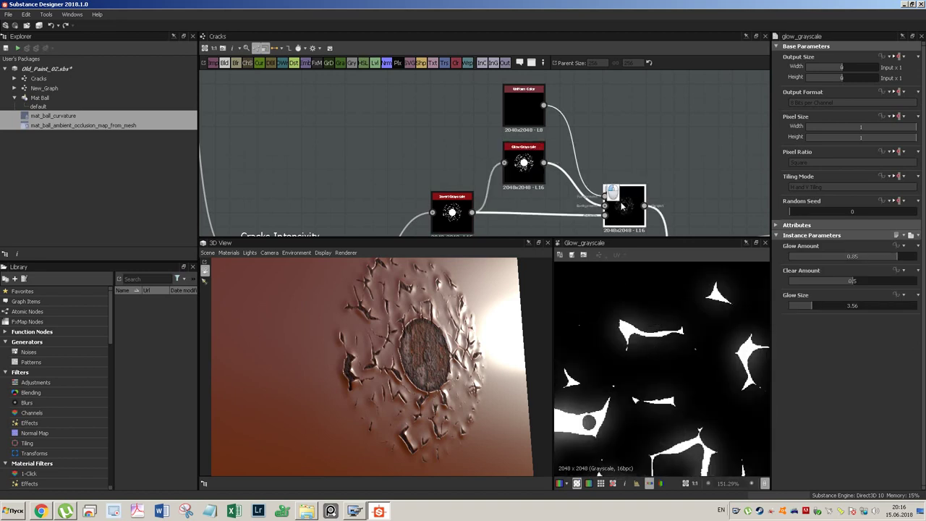
click(532, 109)
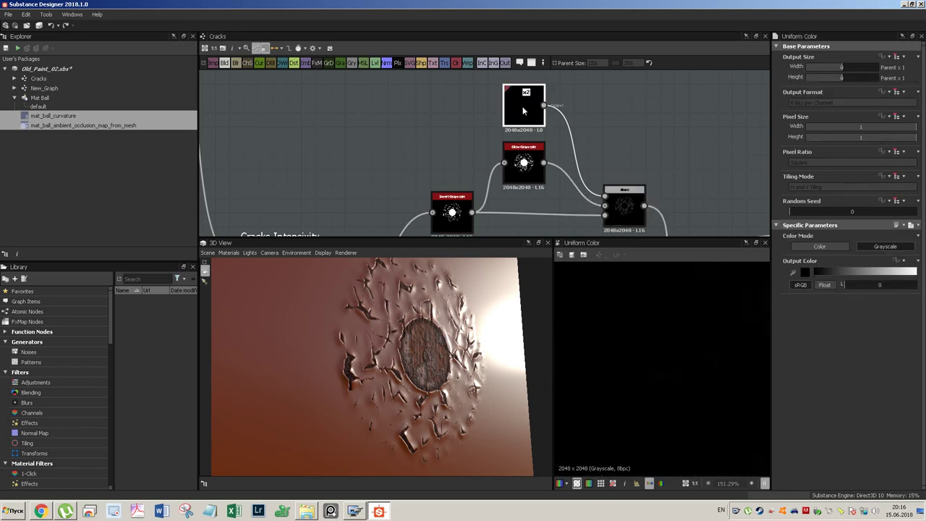
click(524, 163)
click(624, 206)
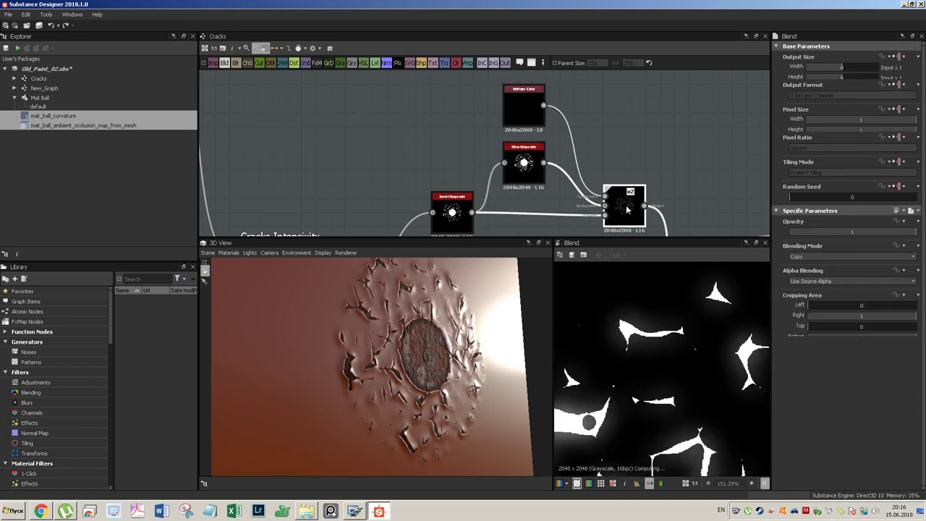
mouse_move(671, 204)
middle_down()
mouse_move(673, 155)
mouse_move(670, 208)
middle_up()
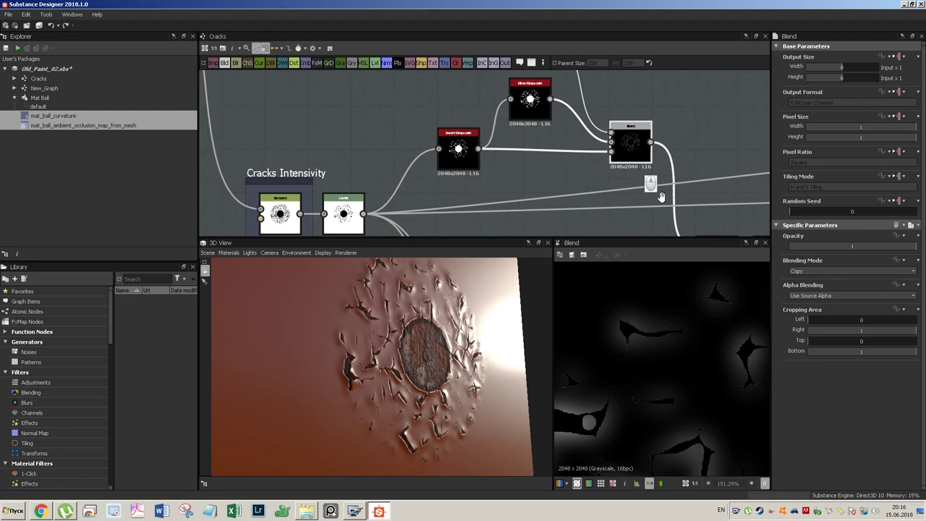
Move the Flood Fill and Flood Fill to Gradient nodes lower in the Gradient Warp frame
scroll(653, 186, down, 2)
middle_drag(616, 185, 581, 145)
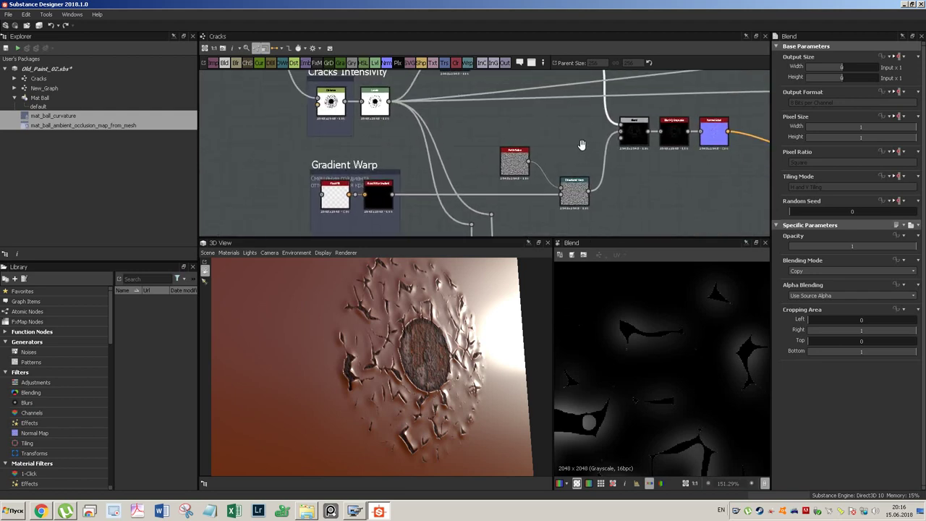
middle_drag(589, 142, 672, 117)
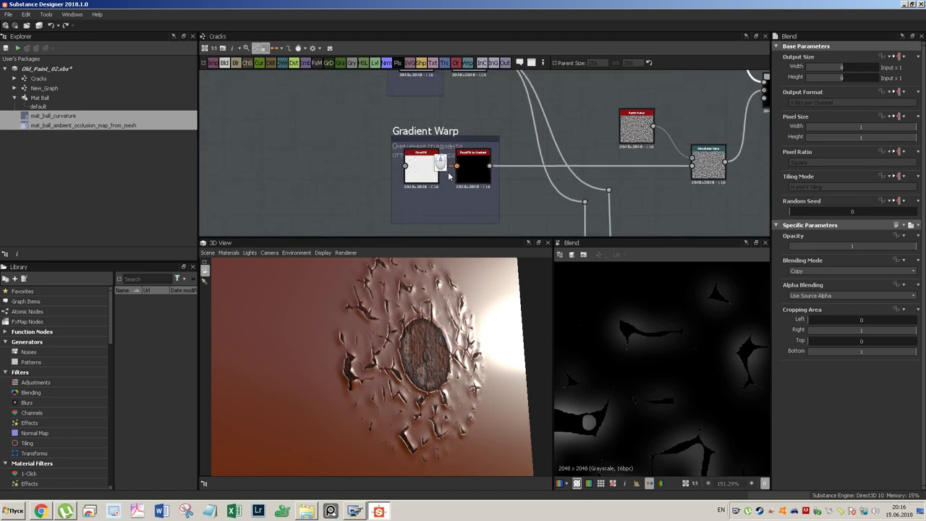
scroll(431, 177, up, 3)
click(411, 173)
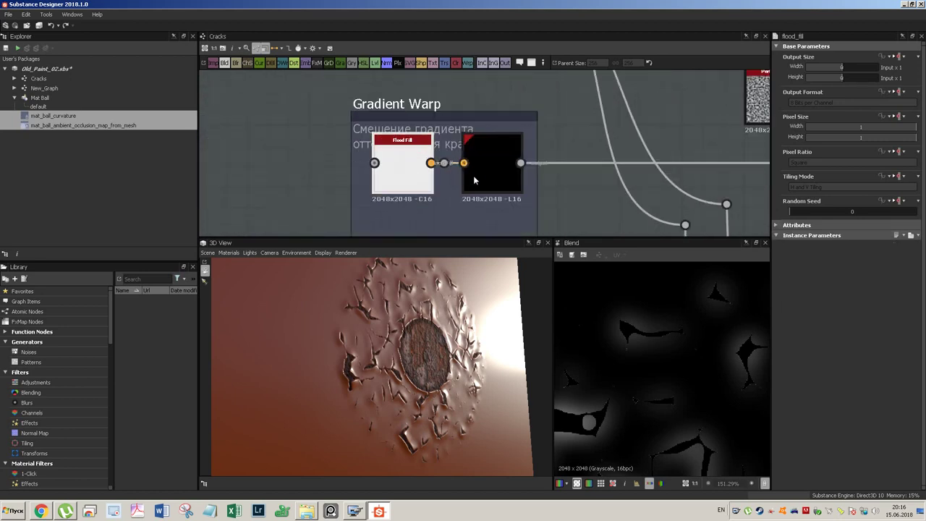
drag(484, 168, 491, 186)
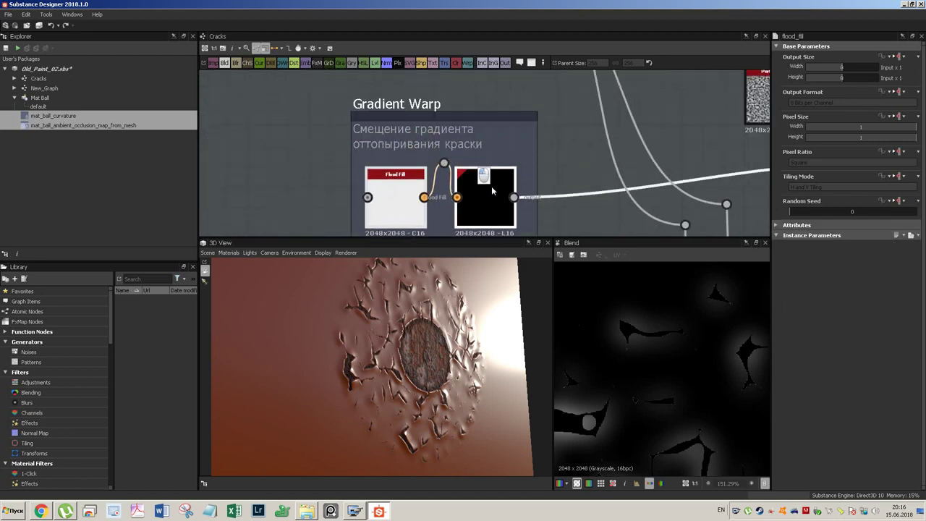
click(443, 161)
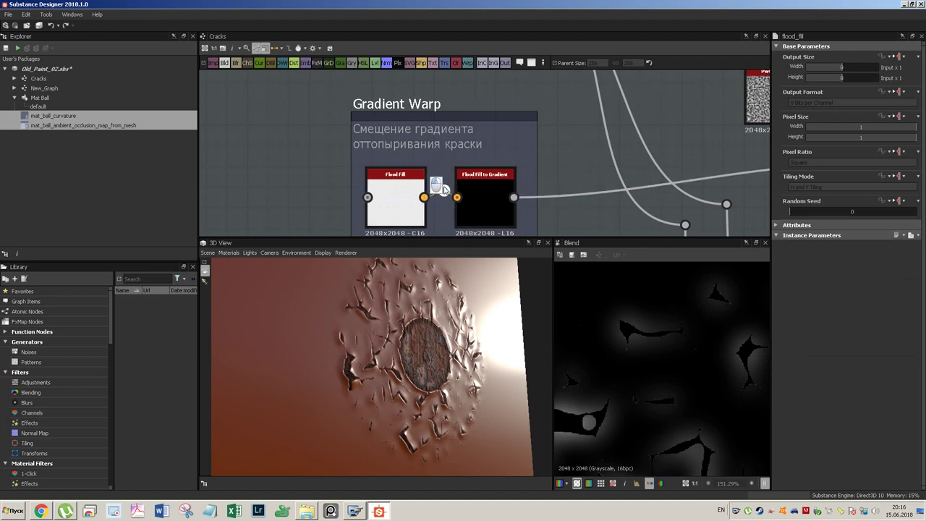
Delete and restore the Flood Fill link, then preview Flood Fill to Gradient
key(BackSpace)
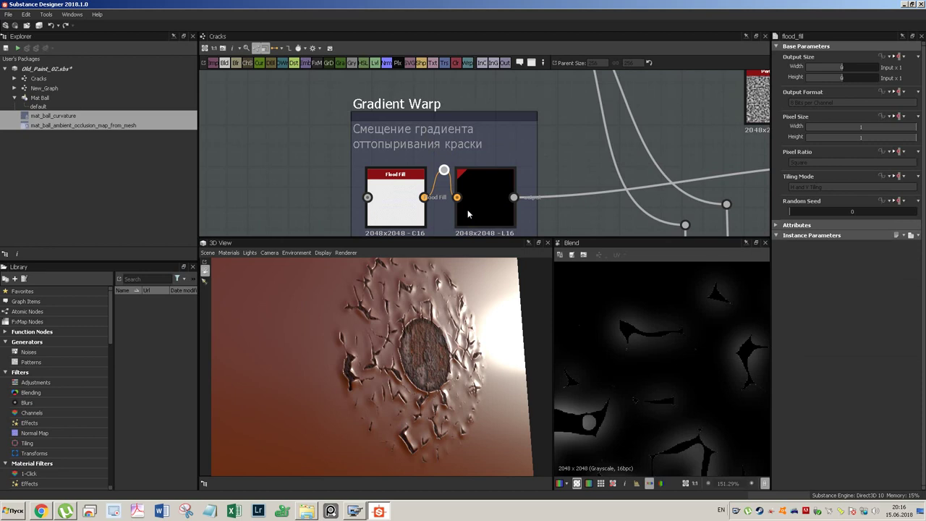
key(ctrl+z)
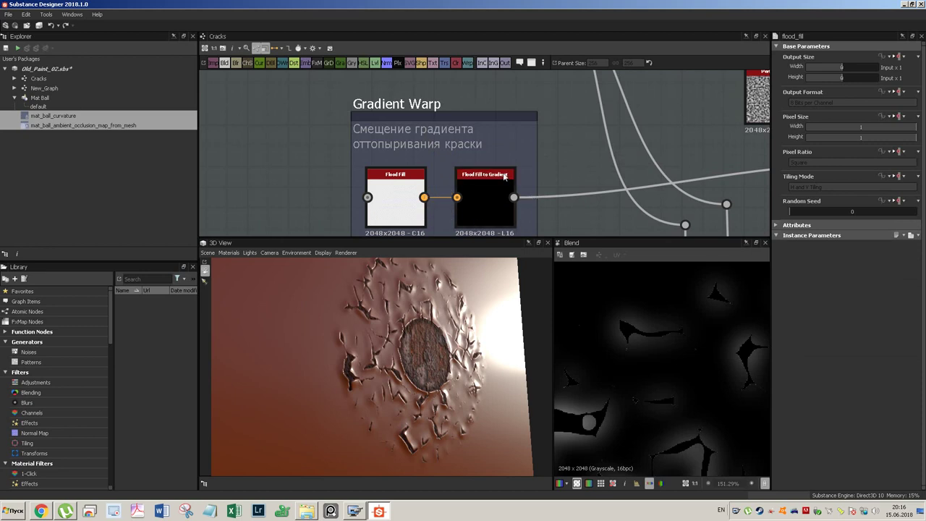
double_click(394, 181)
scroll(646, 358, down, 3)
double_click(485, 208)
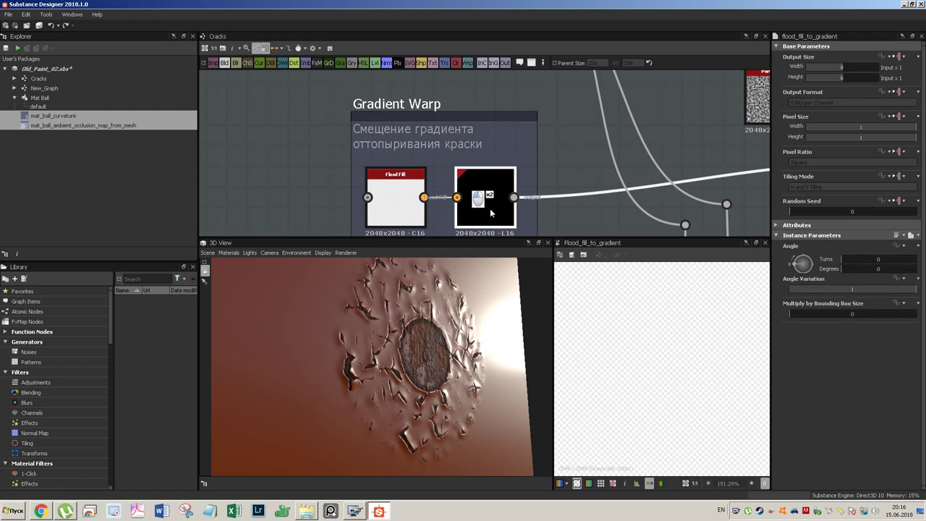
scroll(542, 218, down, 3)
scroll(542, 219, down, 2)
mouse_move(543, 218)
middle_down()
mouse_move(377, 187)
mouse_move(396, 160)
middle_up()
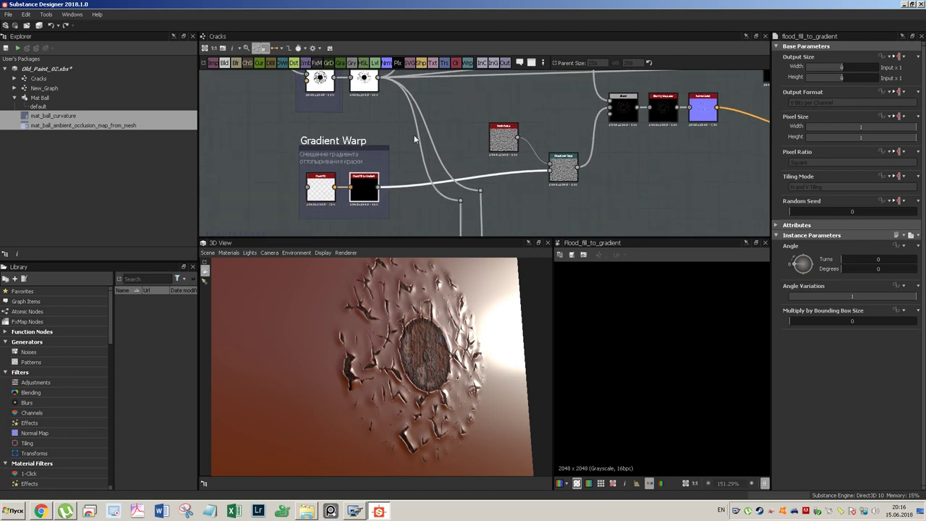
Delete the Gradient Warp frame, then undo to restore it
click(385, 157)
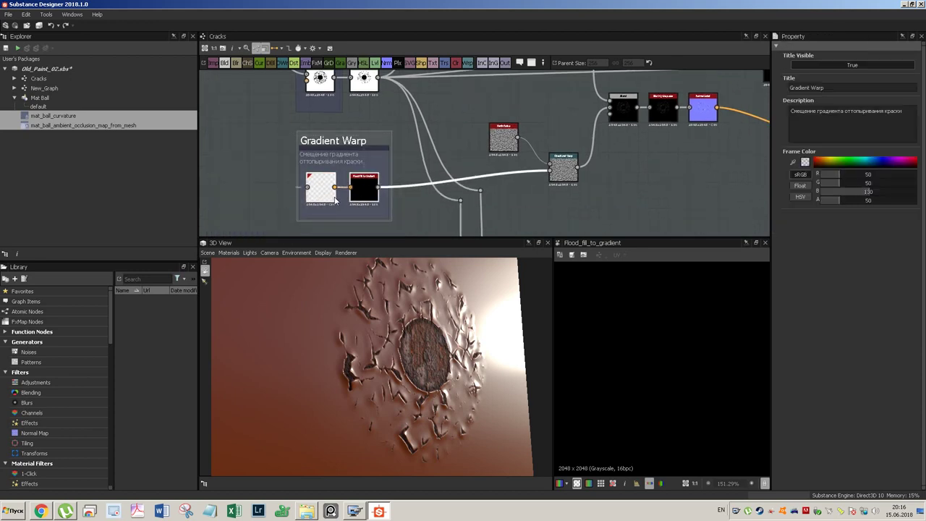
key(Delete)
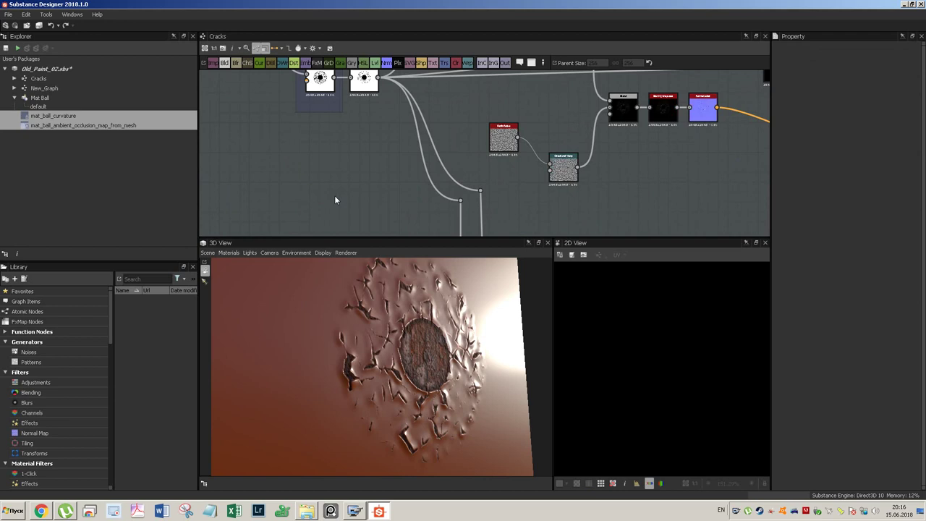
key(ctrl+z)
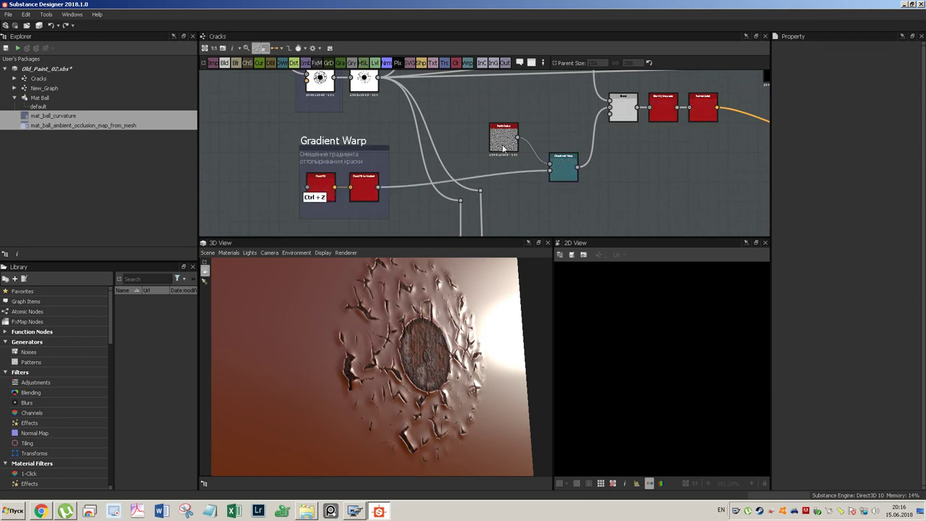
Navigate the graph to the Invert Grayscale, Glow Grayscale and Blend nodes
mouse_move(537, 166)
middle_down()
mouse_move(519, 200)
mouse_move(464, 181)
mouse_move(444, 162)
middle_up()
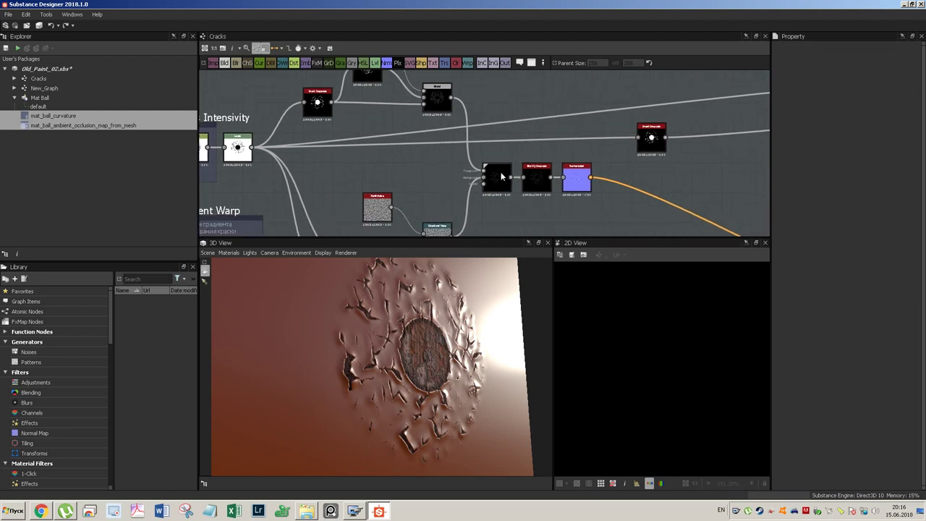
scroll(431, 109, up, 3)
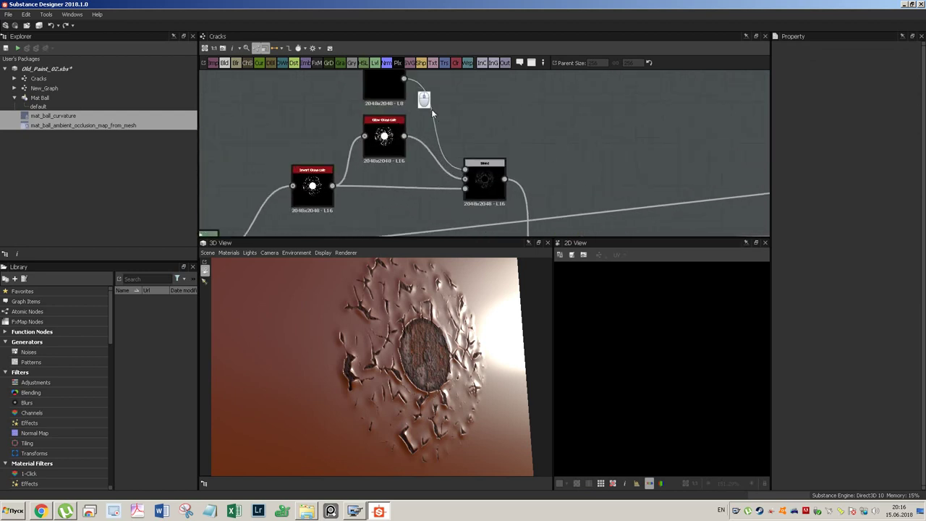
scroll(439, 126, up, 2)
mouse_move(450, 131)
middle_down()
mouse_move(365, 127)
mouse_move(509, 157)
middle_up()
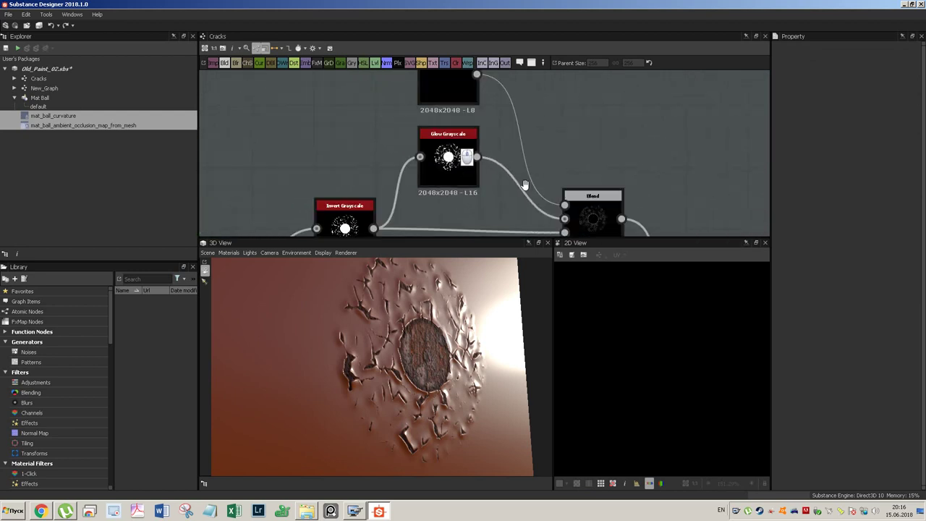
mouse_move(393, 161)
middle_down()
mouse_move(533, 123)
mouse_move(554, 96)
mouse_move(419, 188)
mouse_move(409, 181)
middle_up()
Change the Blend node's blending mode from Copy to Multiply
double_click(637, 181)
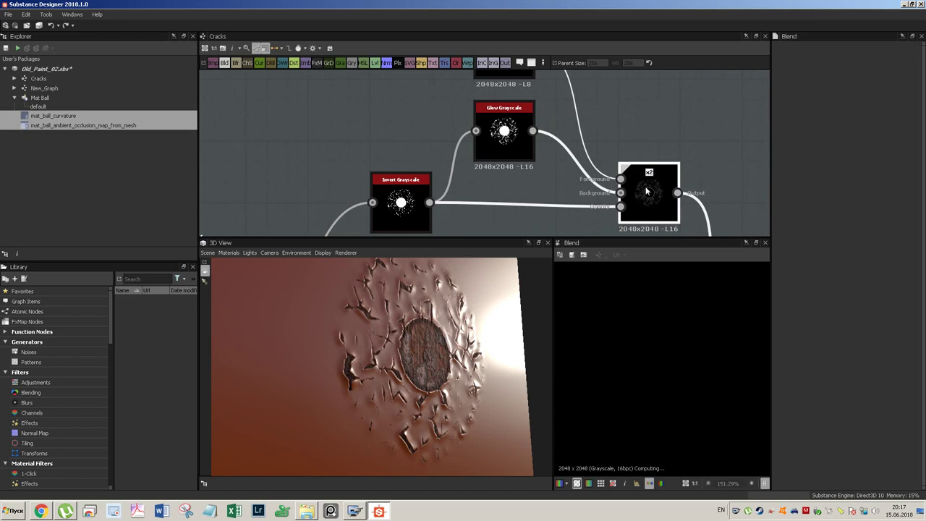
middle_drag(542, 208, 382, 114)
scroll(729, 375, down, 2)
scroll(712, 384, down, 2)
middle_drag(697, 378, 639, 294)
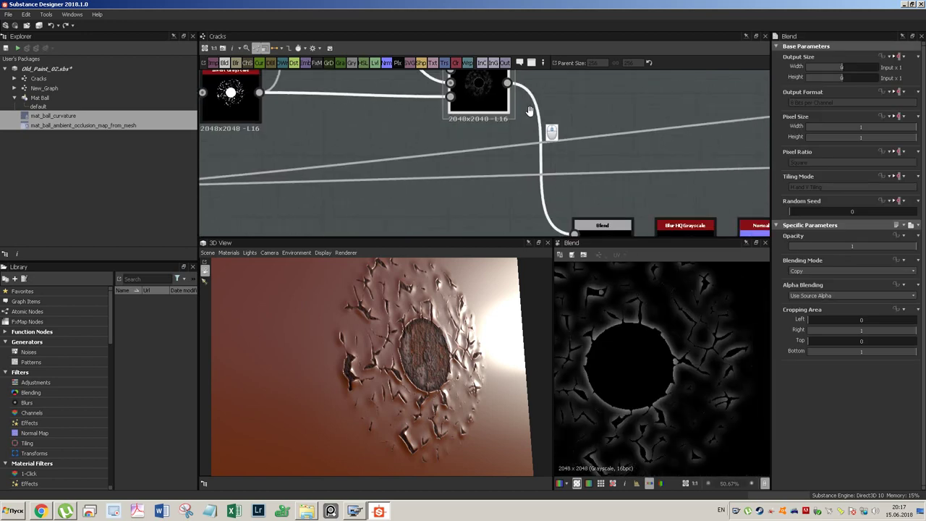
middle_drag(612, 226, 469, 92)
click(468, 125)
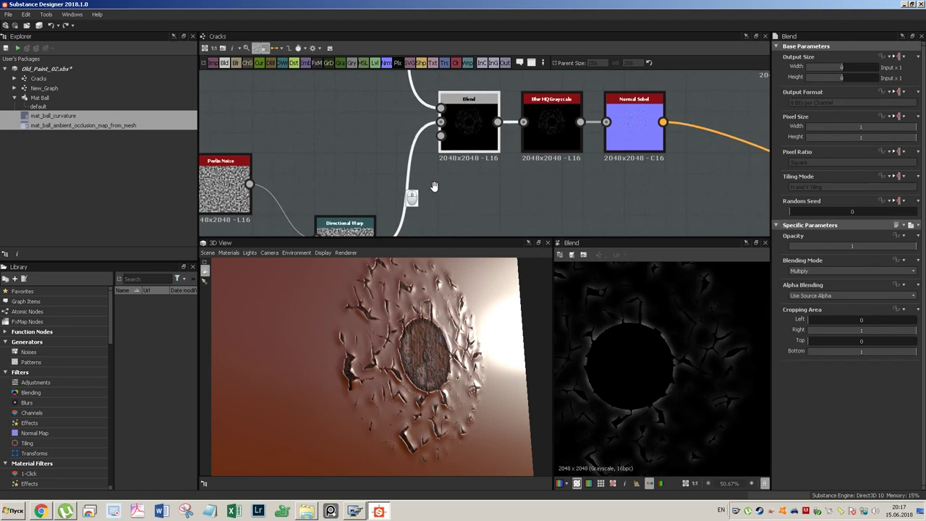
Check Blur HQ Grayscale and preview the Normal Sobel normal map
middle_drag(408, 192, 420, 234)
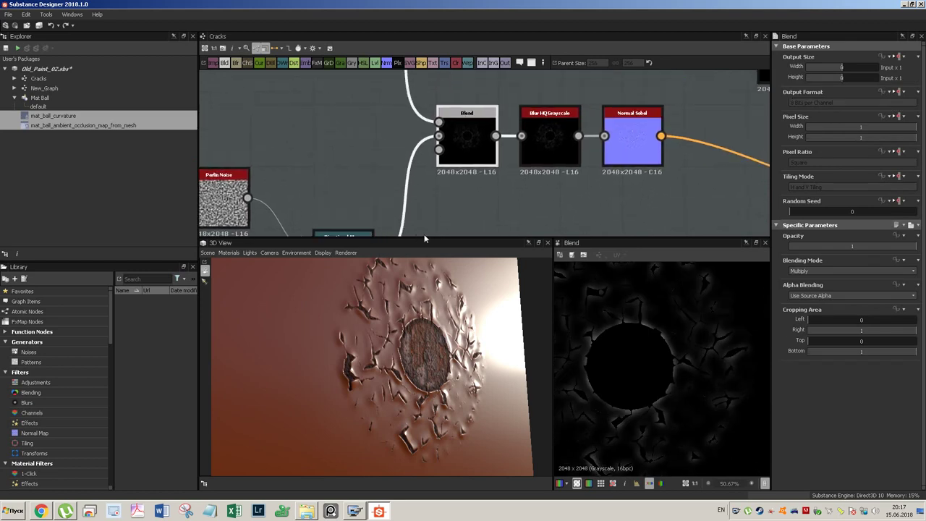
middle_drag(464, 126, 445, 147)
click(531, 155)
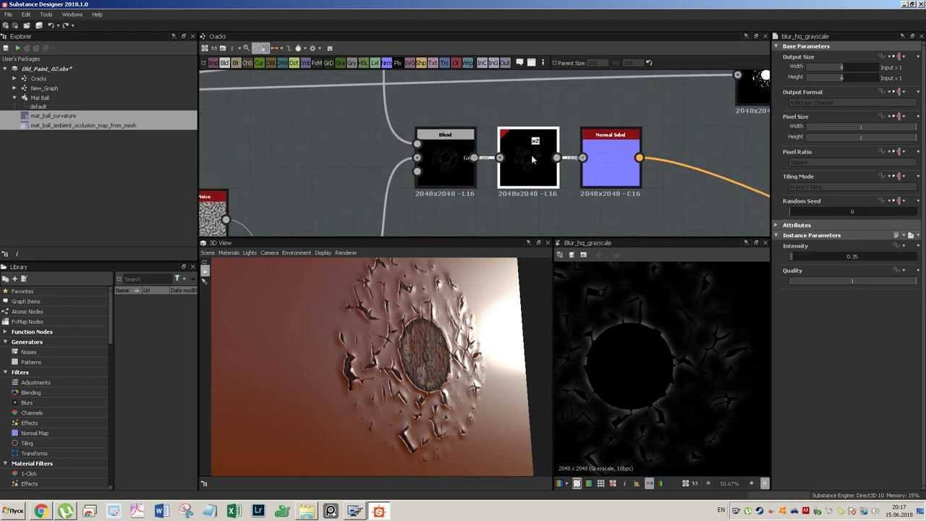
click(613, 149)
scroll(662, 173, down, 1)
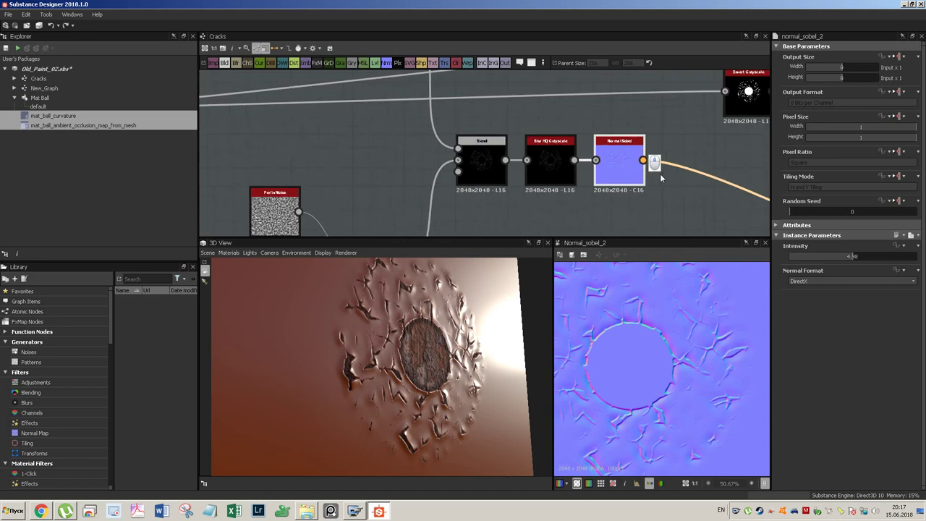
scroll(716, 172, down, 2)
Zoom out to show all labelled frames, moving toward the UnderpaintAO frame
middle_drag(715, 172, 673, 189)
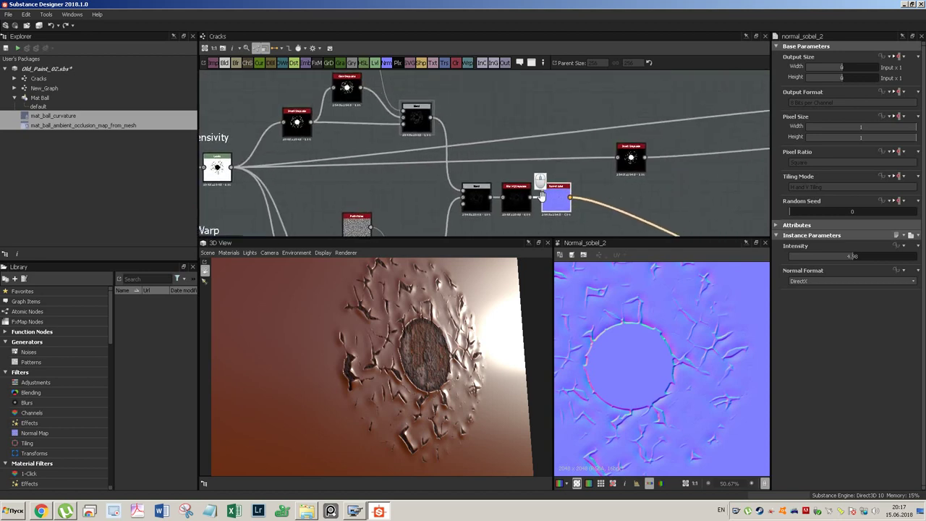
middle_drag(600, 176, 475, 181)
scroll(507, 185, down, 2)
scroll(507, 184, down, 1)
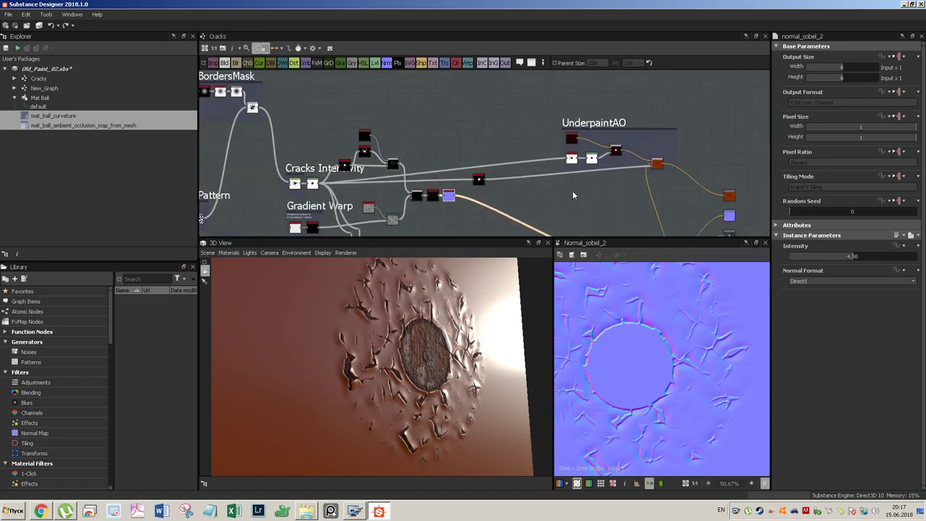
middle_drag(610, 185, 582, 203)
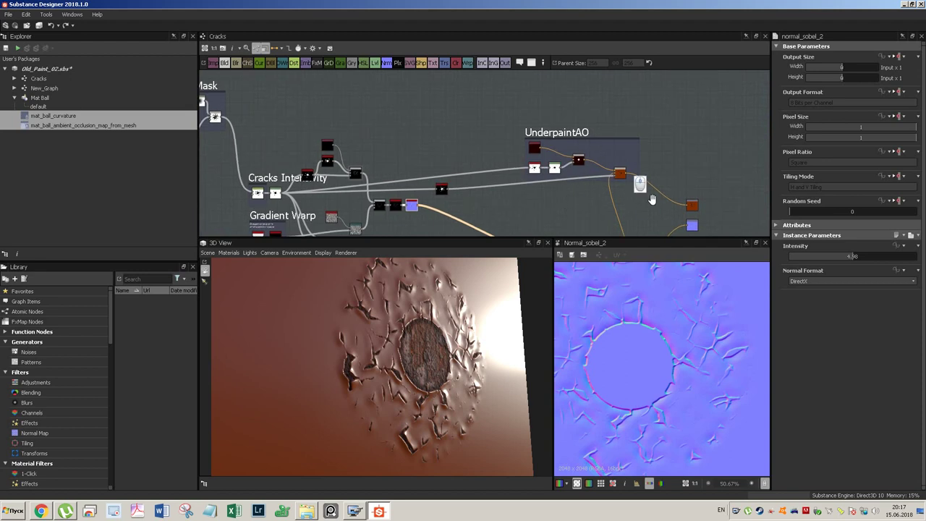
Zoom to the UnderpaintAO frame and preview the Glow Grayscale node's settings and cracks
scroll(553, 168, up, 2)
scroll(553, 169, up, 2)
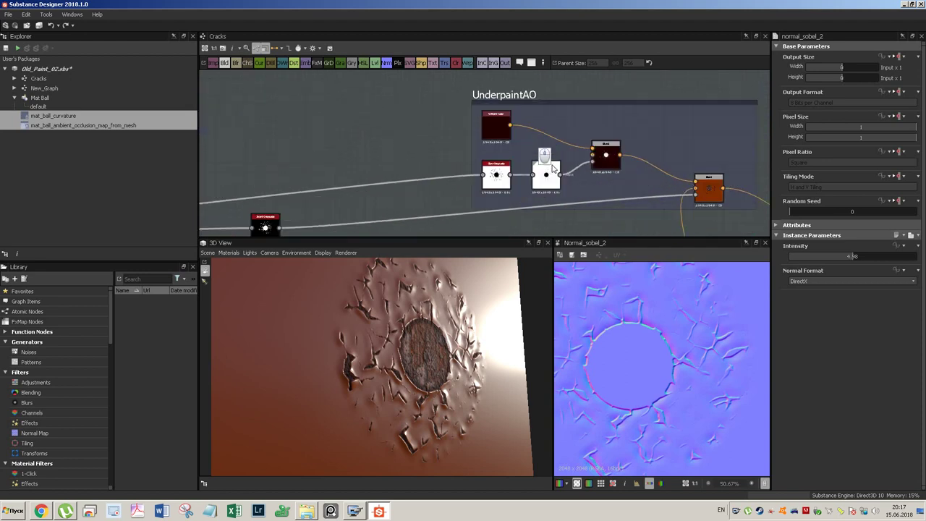
scroll(553, 169, up, 3)
scroll(540, 174, up, 1)
scroll(532, 177, up, 1)
middle_drag(525, 181, 521, 238)
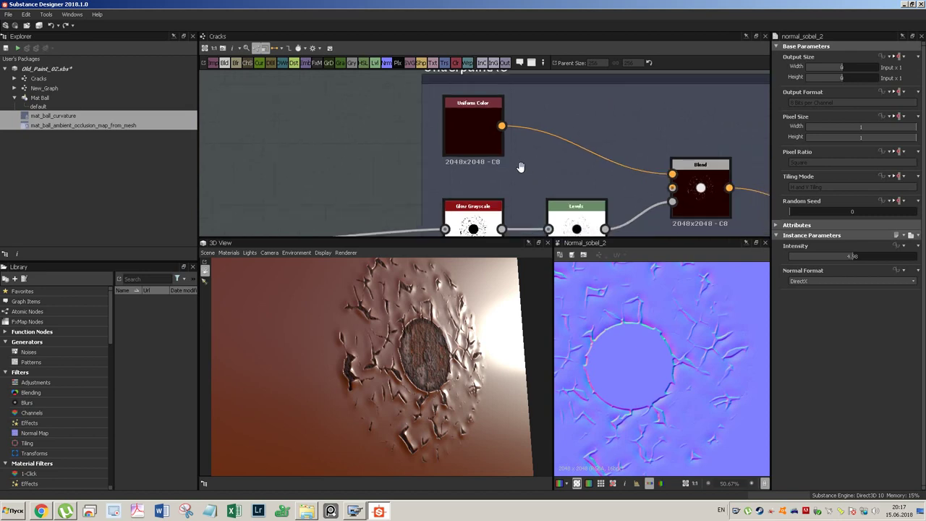
scroll(518, 172, down, 1)
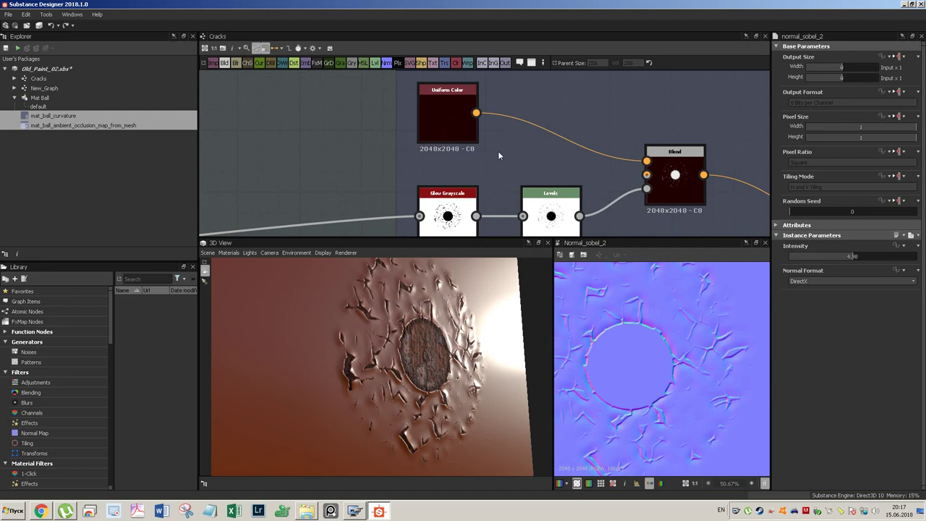
double_click(448, 209)
mouse_move(405, 322)
mouse_down()
mouse_move(418, 323)
mouse_move(363, 317)
mouse_move(354, 307)
mouse_up()
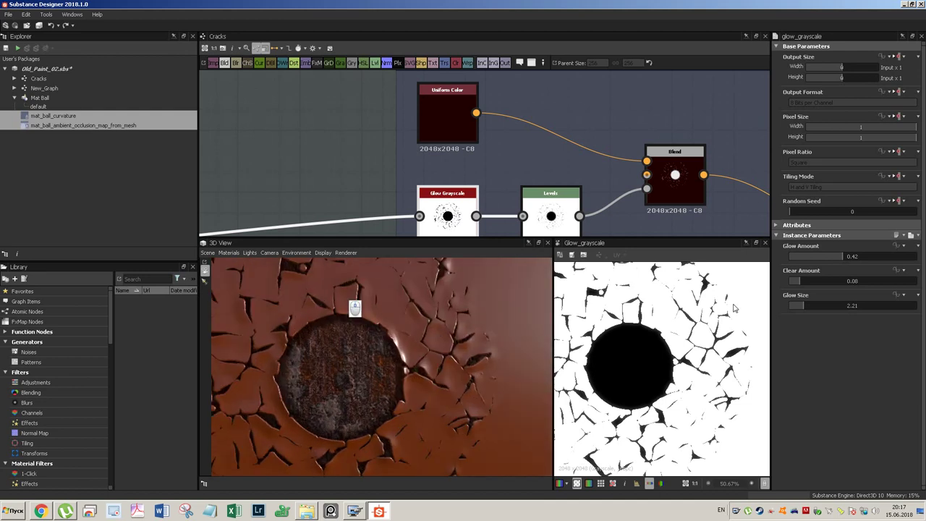
Try Glow Size values 4.49 and 2.13, and Glow Amount values 0.89 and 2
click(818, 306)
click(802, 306)
click(904, 257)
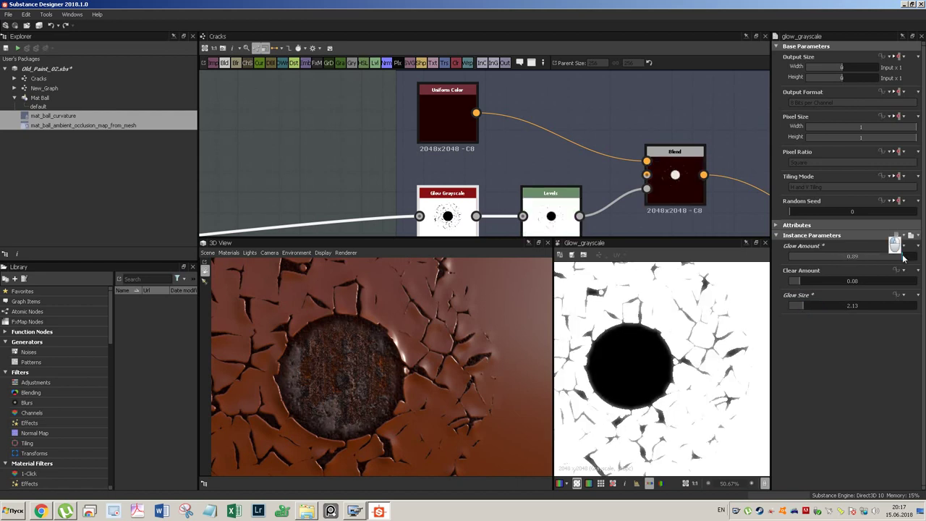
double_click(856, 258)
text(2)
key(Return)
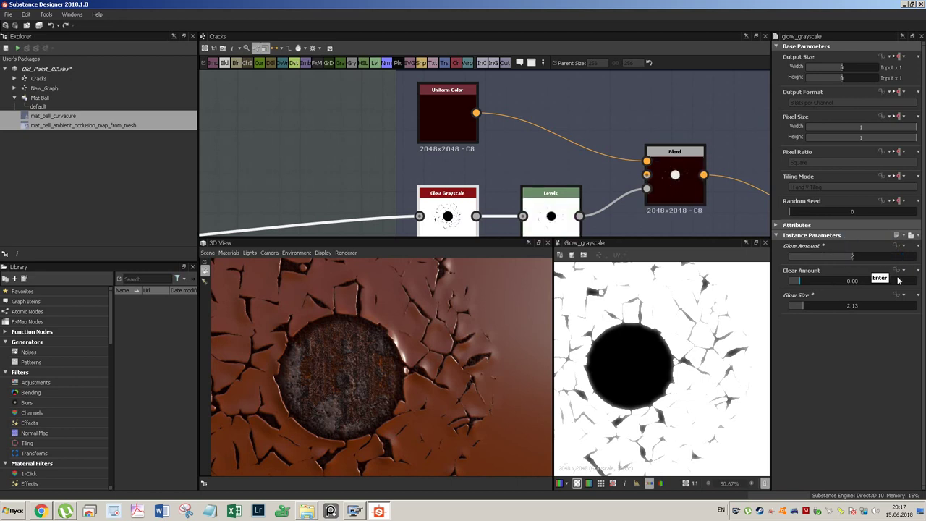
Settle the glow on Glow Amount 1.16 and Glow Size 2.59 after trying 1 and 0.27
double_click(855, 258)
text(1)
key(Return)
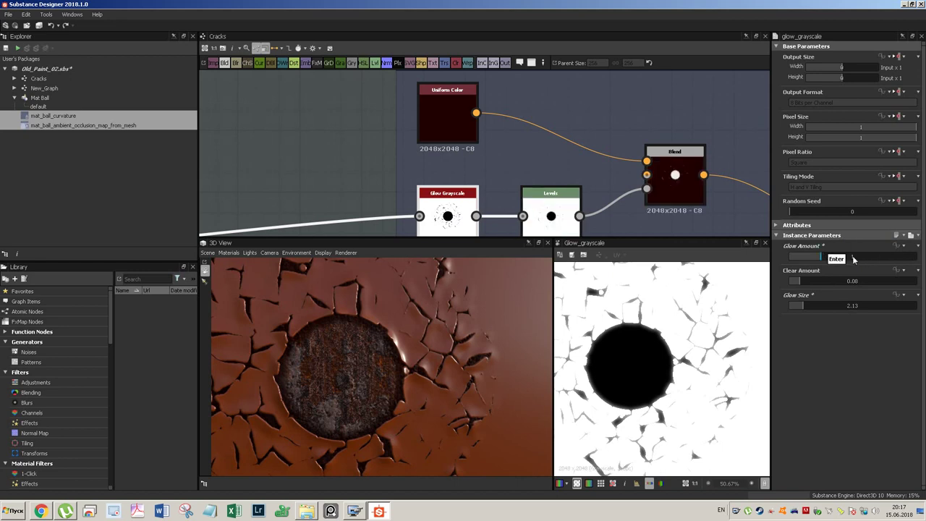
mouse_move(809, 257)
mouse_down()
mouse_move(797, 257)
mouse_move(826, 255)
mouse_up()
mouse_move(817, 306)
mouse_down()
mouse_move(833, 305)
mouse_move(805, 303)
mouse_up()
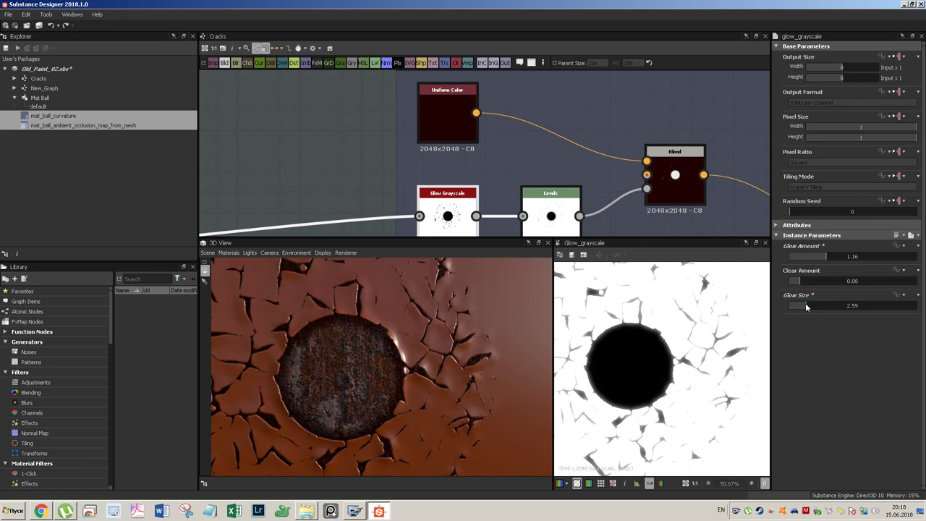
click(551, 206)
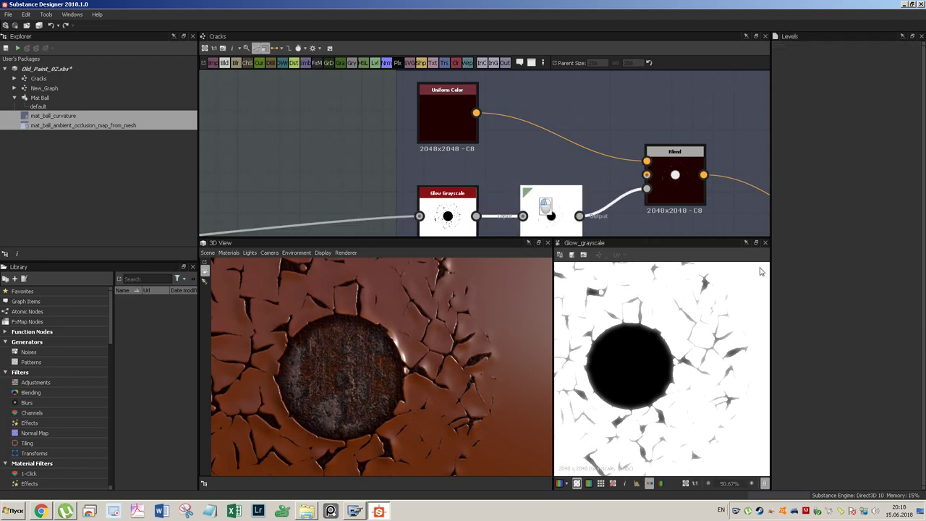
Adjust the Levels input range, then tint the Uniform Color dark red (R32, G6, B0) after trying olive
mouse_move(818, 262)
mouse_down()
mouse_move(801, 265)
mouse_move(815, 264)
mouse_up()
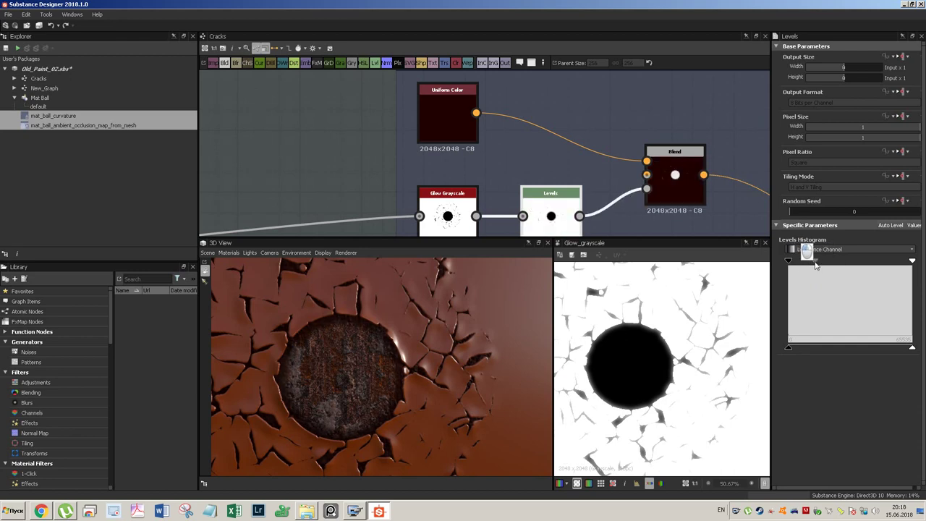
double_click(445, 112)
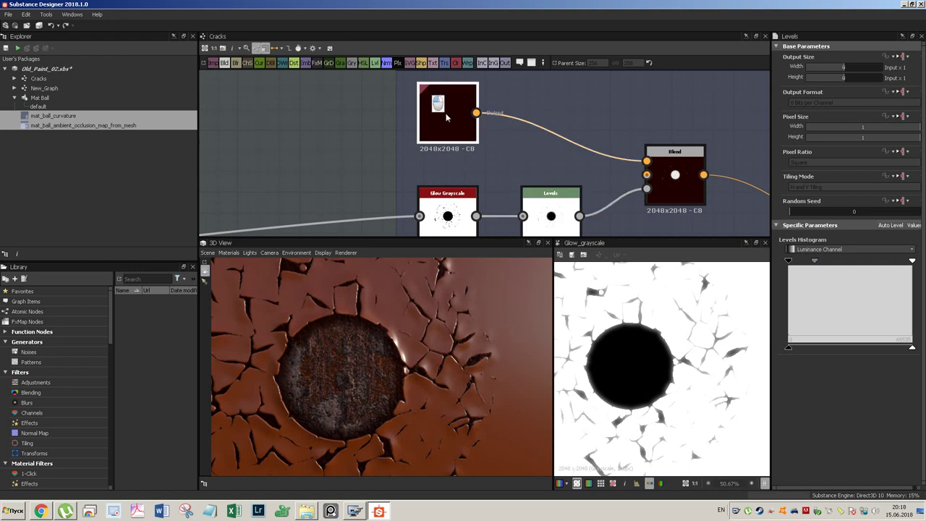
click(829, 272)
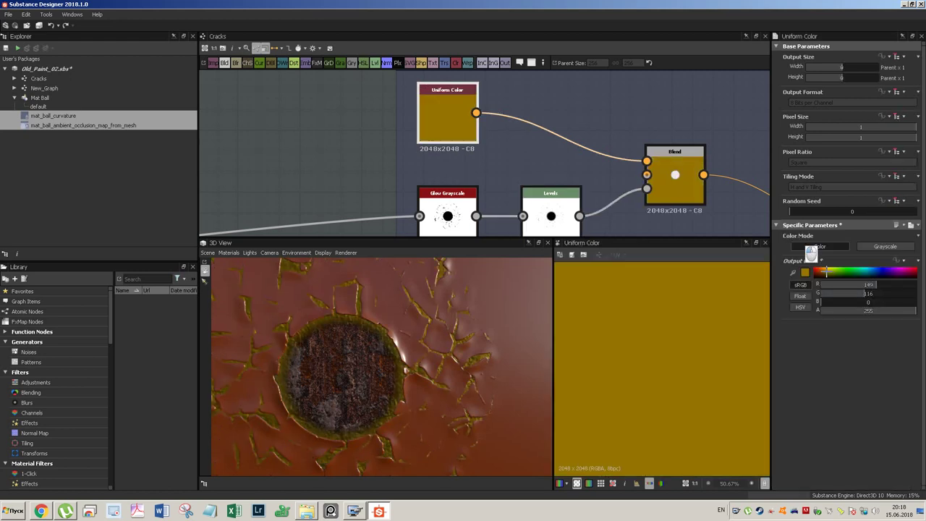
drag(827, 273, 816, 275)
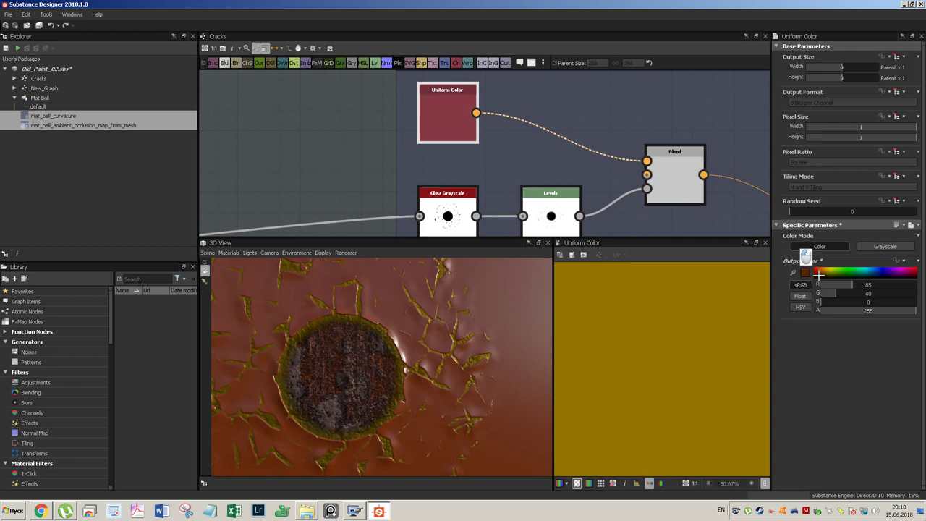
mouse_move(710, 200)
middle_down()
mouse_move(556, 192)
mouse_move(533, 149)
middle_up()
scroll(561, 178, down, 3)
scroll(575, 168, up, 3)
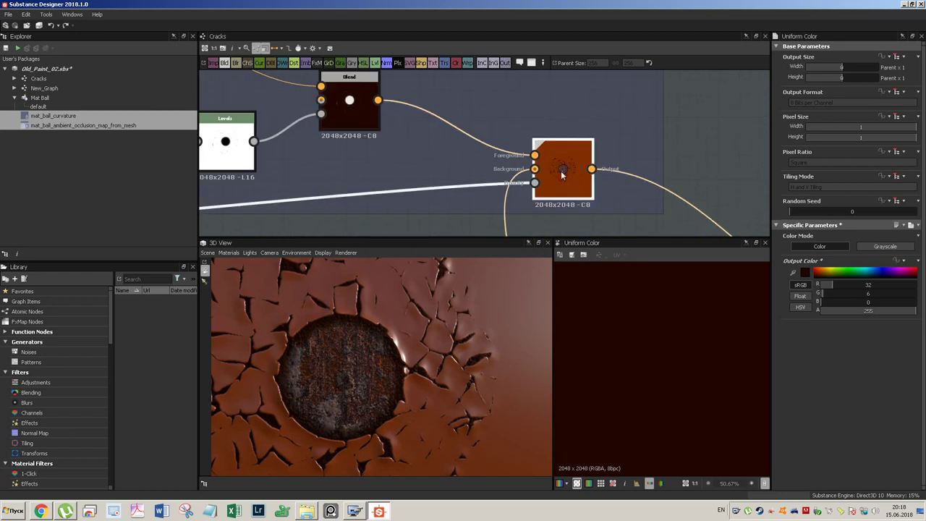
Preview the orange Blend node's result and pan over to the connected red material nodes
double_click(563, 174)
scroll(637, 332, up, 2)
scroll(637, 333, up, 3)
scroll(647, 342, down, 2)
scroll(661, 345, down, 2)
middle_drag(619, 205, 553, 159)
scroll(557, 164, down, 3)
scroll(565, 175, down, 1)
middle_drag(679, 214, 587, 155)
scroll(587, 155, up, 1)
scroll(532, 197, down, 1)
mouse_move(512, 188)
middle_down()
mouse_move(526, 91)
mouse_move(500, 162)
middle_up()
middle_drag(523, 117, 589, 83)
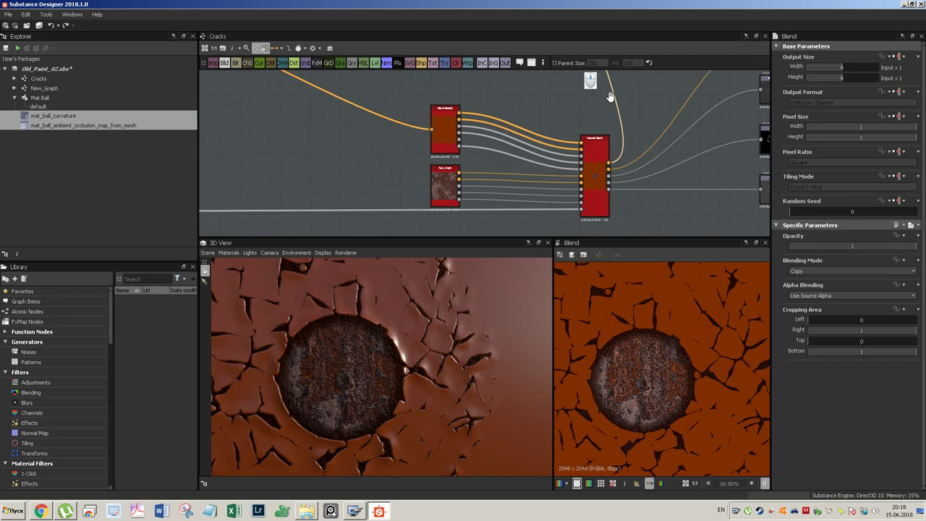
Select the base material, then preview the rust New_Graph's Basecolor output in 2D
click(443, 129)
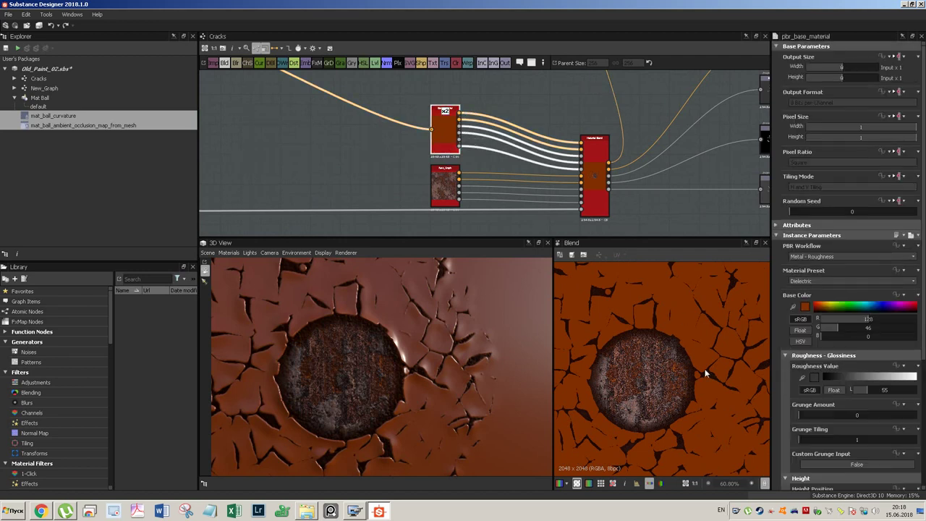
scroll(653, 347, down, 3)
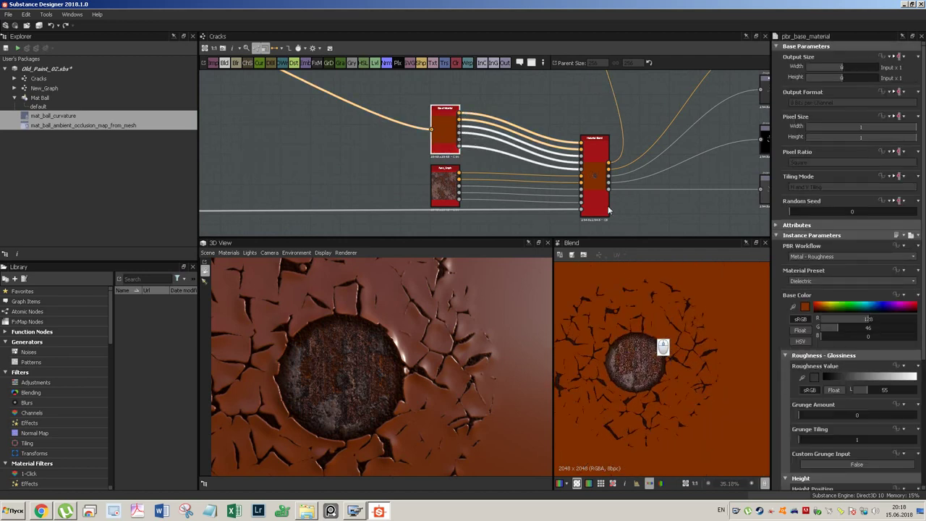
double_click(445, 190)
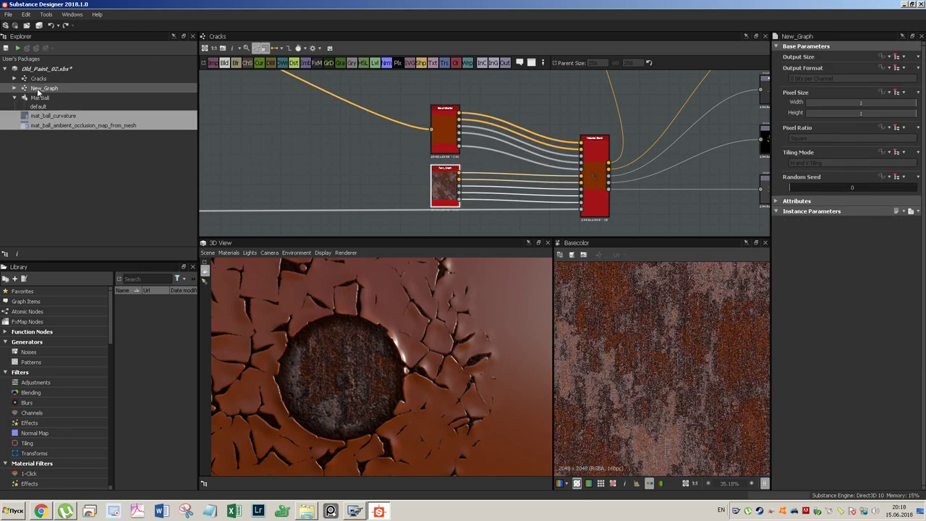
drag(37, 91, 39, 93)
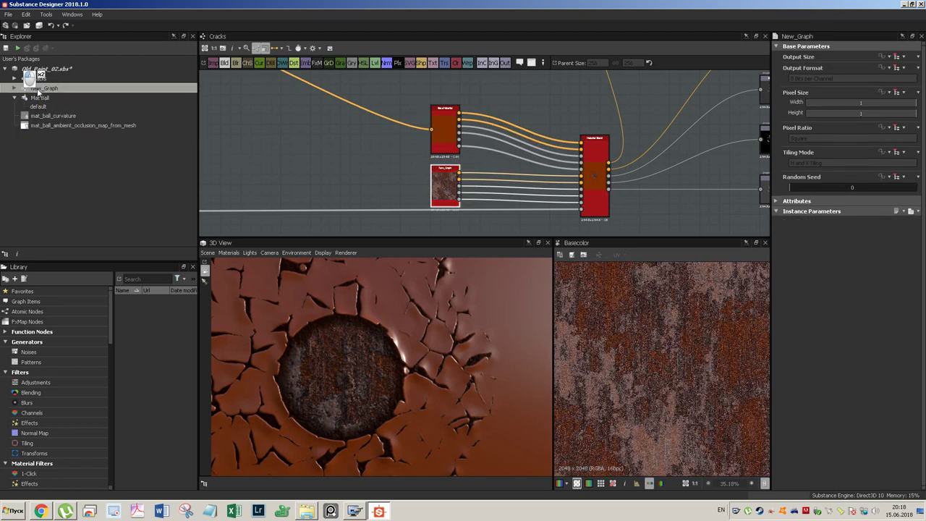
Open New_Graph and inspect its Bnw_spots_3, Directional Warp and Gradient Map nodes
double_click(38, 90)
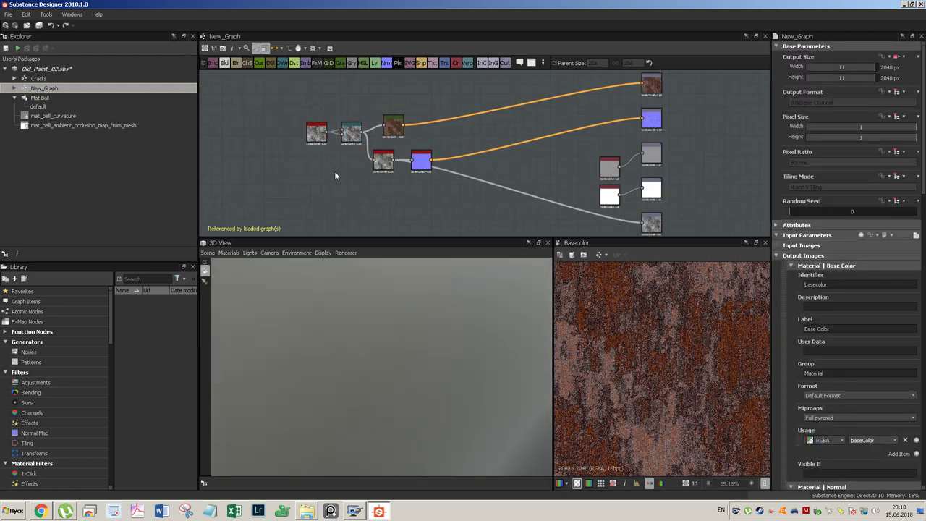
scroll(330, 126, up, 1)
scroll(327, 132, up, 1)
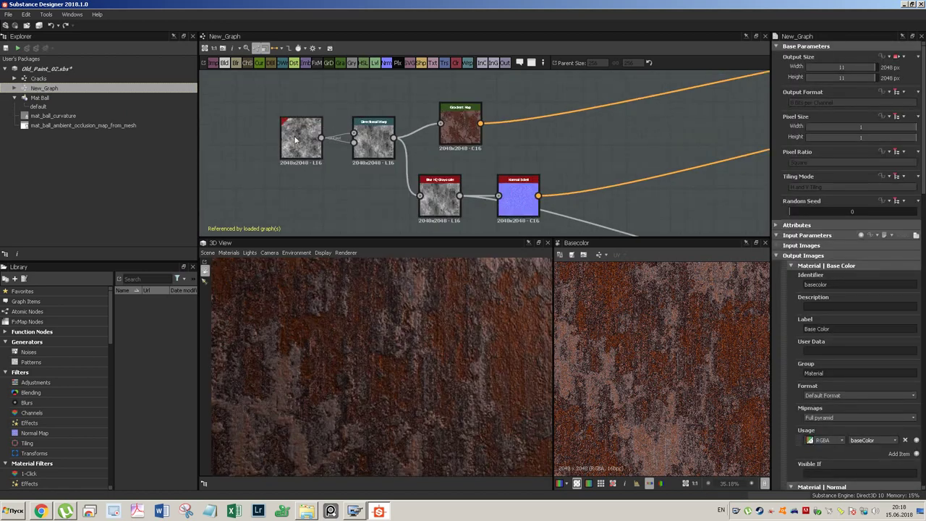
double_click(295, 141)
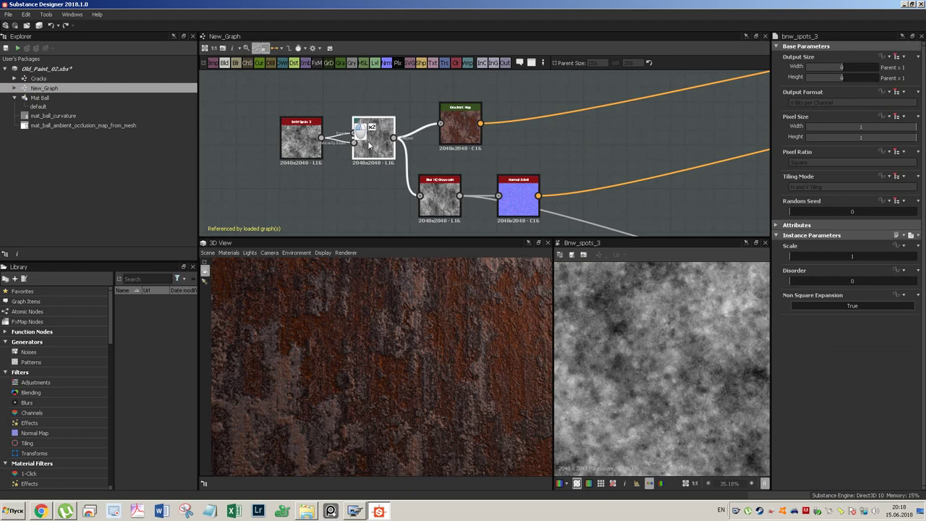
double_click(369, 144)
double_click(449, 128)
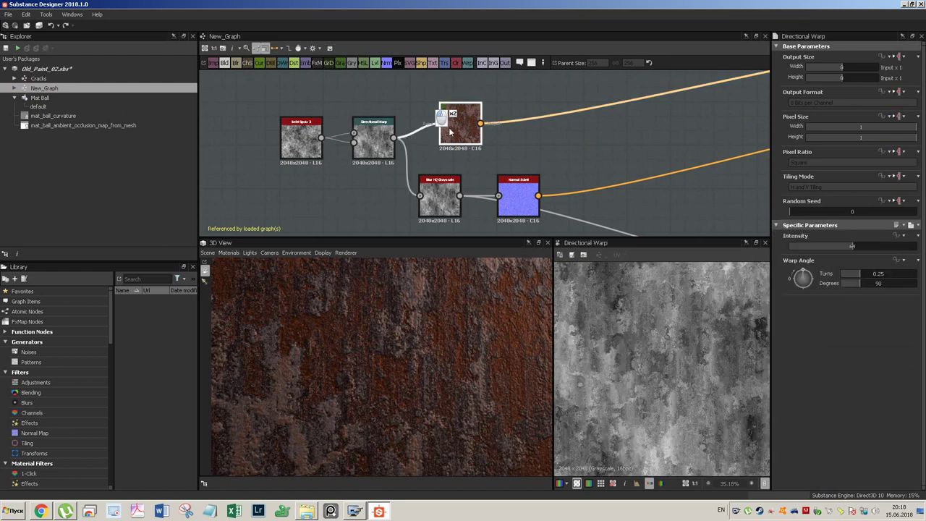
Inspect the Blur HQ Grayscale and Normal Sobel outputs, then view the graph's output nodes
double_click(437, 202)
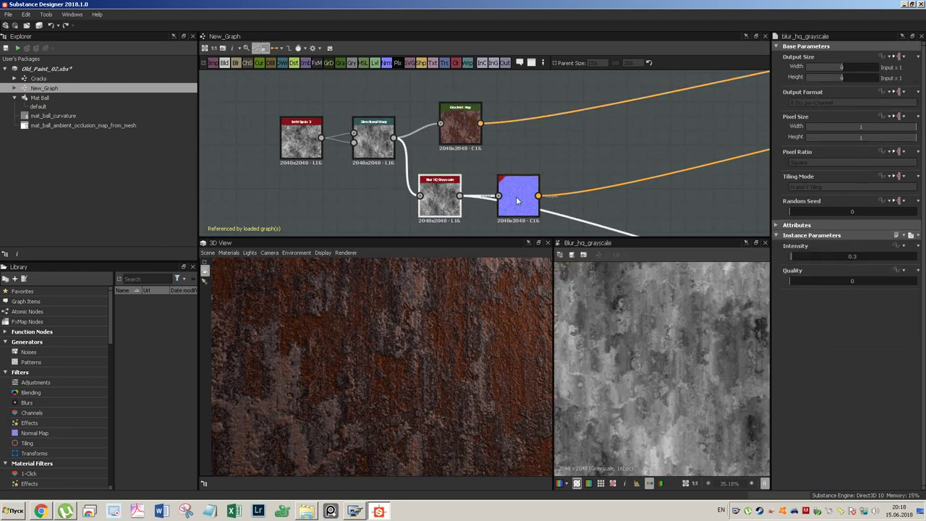
double_click(519, 201)
mouse_move(679, 134)
middle_down()
mouse_move(600, 143)
mouse_move(659, 145)
middle_up()
mouse_move(583, 149)
middle_down()
mouse_move(598, 161)
mouse_move(565, 218)
middle_up()
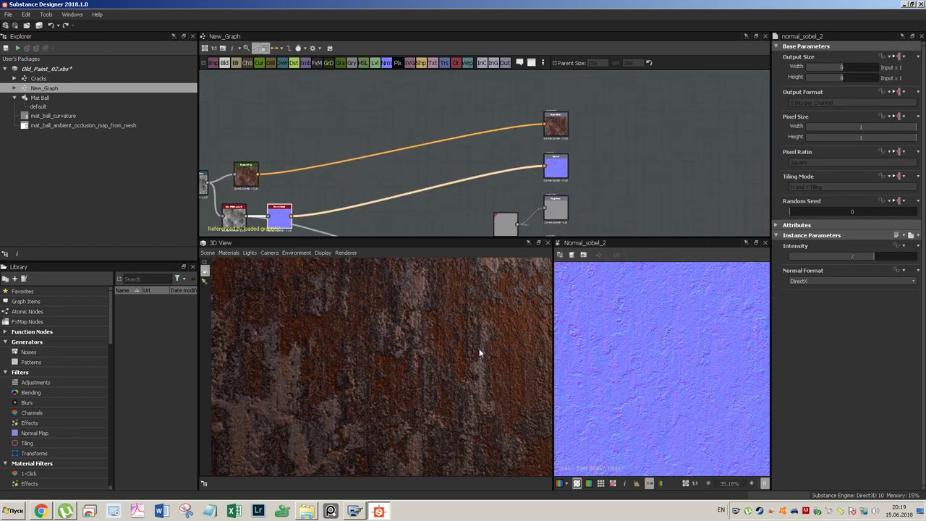
drag(480, 321, 455, 339)
drag(38, 100, 33, 83)
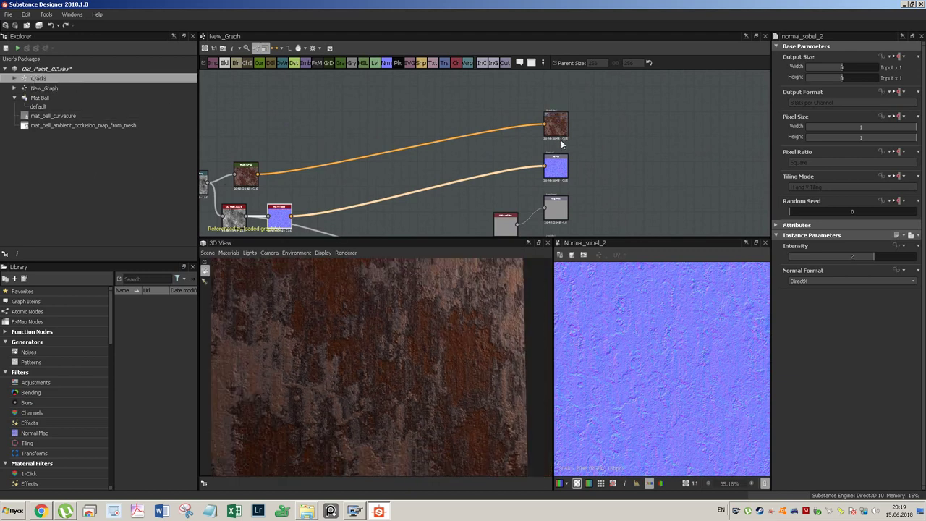
Reopen Cracks and rename New_Graph to 'Rust', accepting the updated reference path
double_click(37, 78)
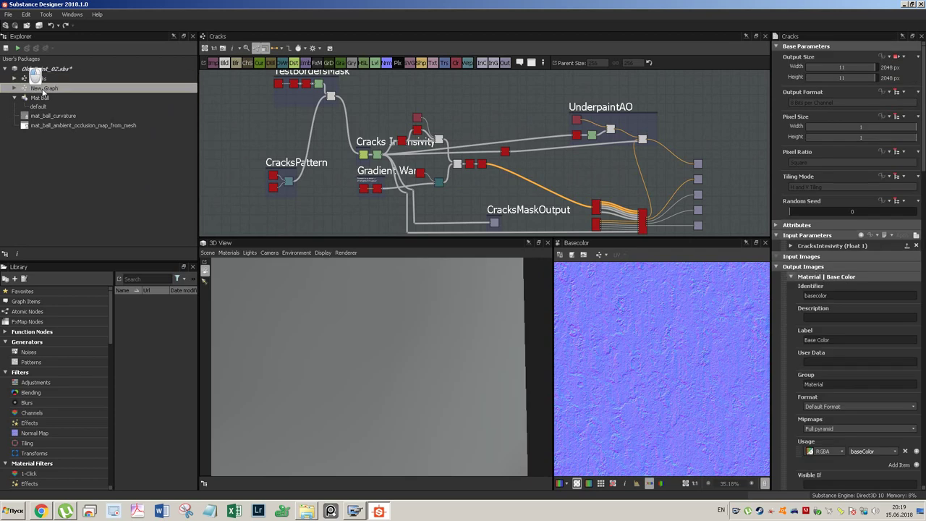
right_click(43, 91)
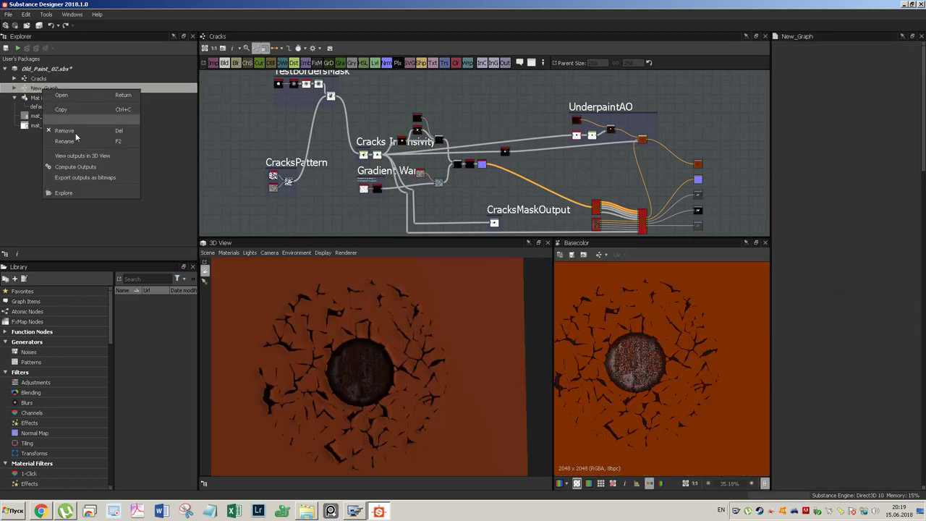
click(69, 142)
text(Rus)
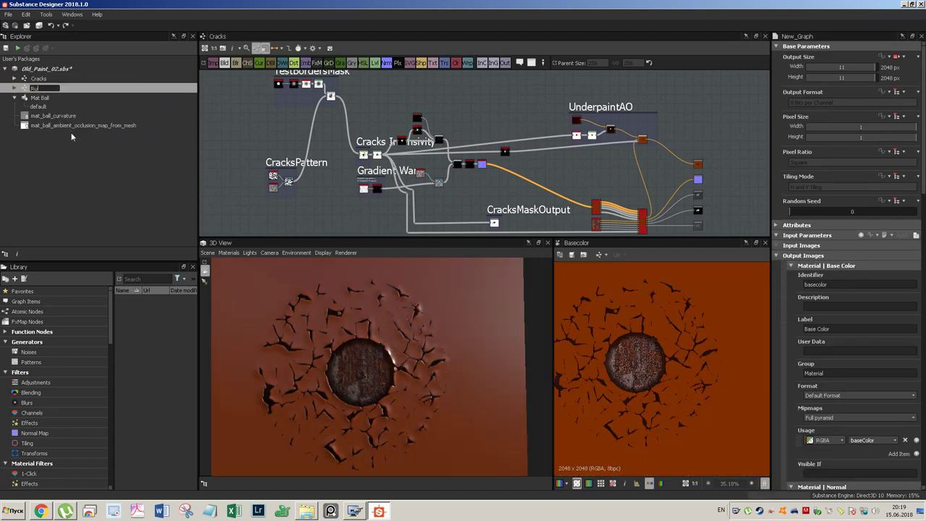
text(t)
key(Return)
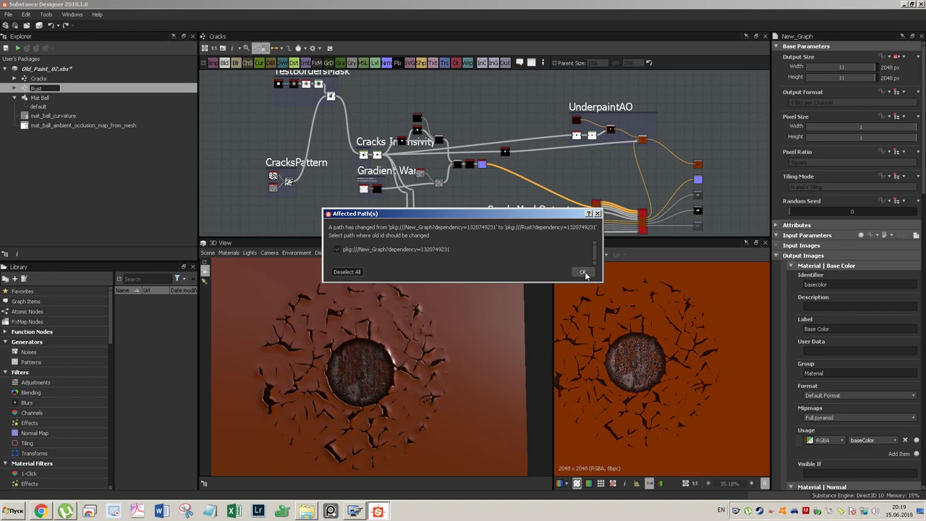
click(583, 272)
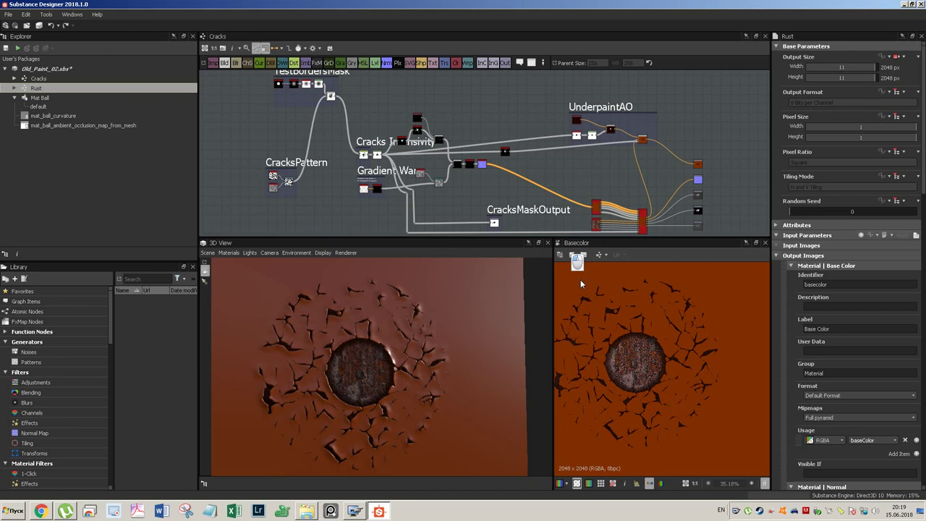
click(36, 78)
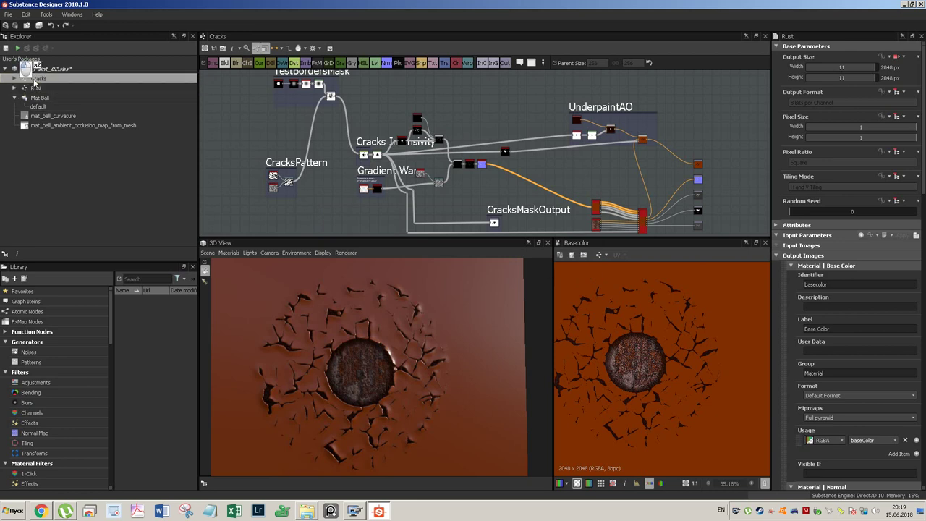
Show the output Material Blend node's channel settings and frame the whole Cracks graph
middle_drag(691, 176, 628, 127)
scroll(585, 157, up, 3)
scroll(585, 157, up, 2)
click(585, 158)
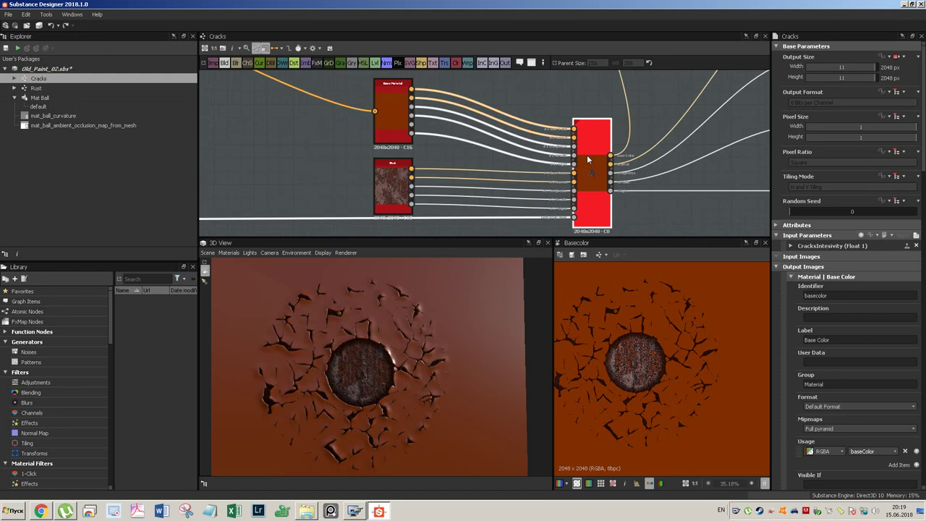
double_click(587, 159)
scroll(595, 122, up, 2)
scroll(592, 136, down, 2)
scroll(646, 155, down, 1)
middle_drag(473, 82, 516, 81)
scroll(522, 134, down, 5)
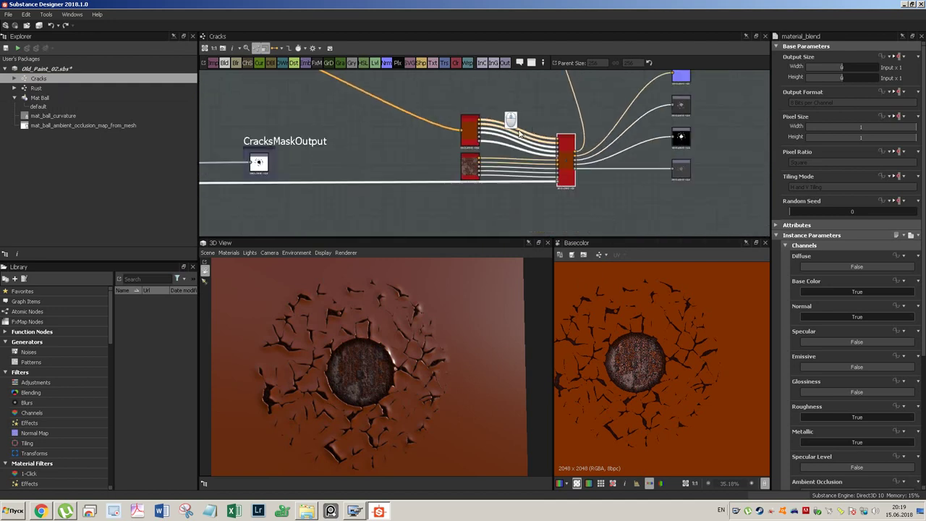
middle_drag(457, 120, 522, 176)
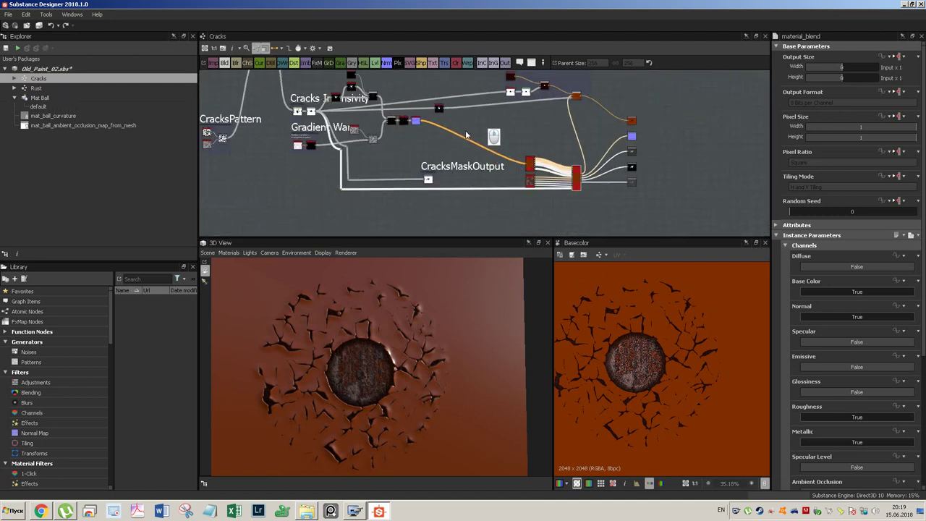
mouse_move(387, 368)
mouse_down()
mouse_move(408, 355)
mouse_move(390, 331)
mouse_up()
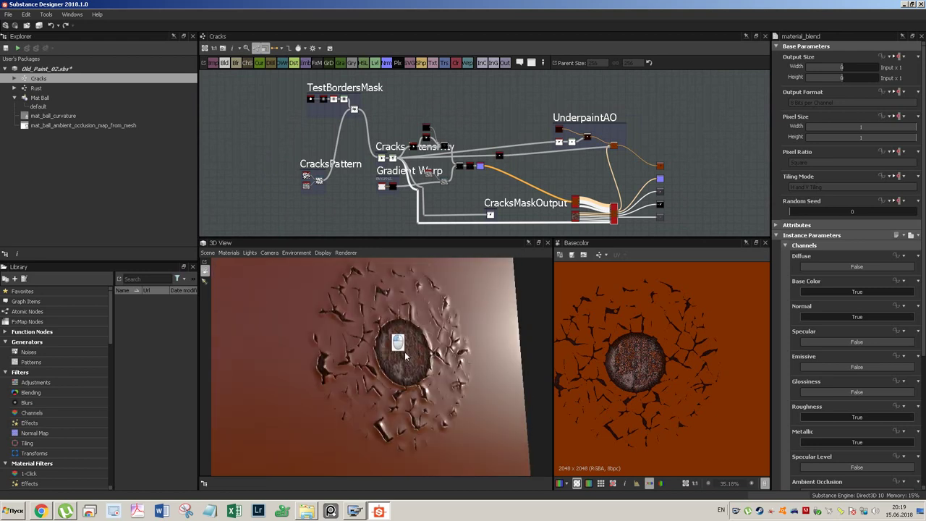
Set the TestBordersMask disc Scale to 0.42 after briefly trying 0.27
click(311, 100)
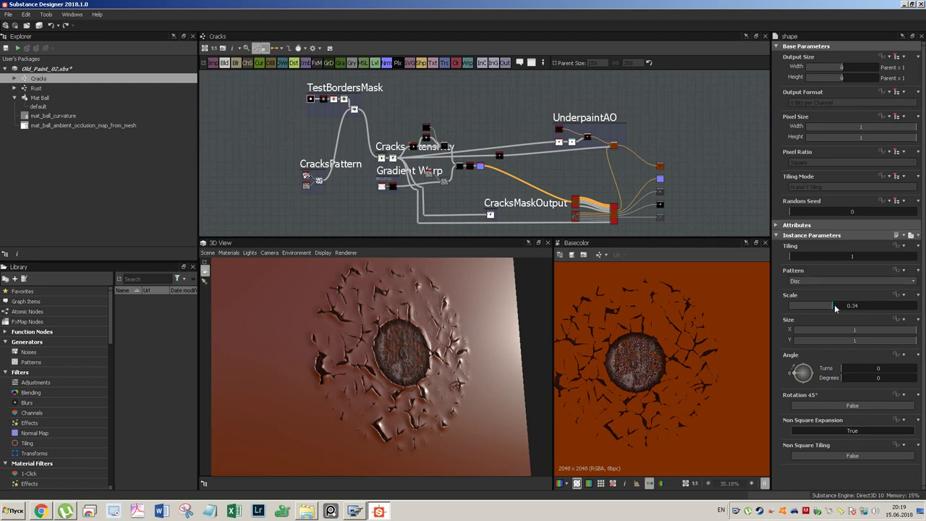
drag(825, 309, 823, 307)
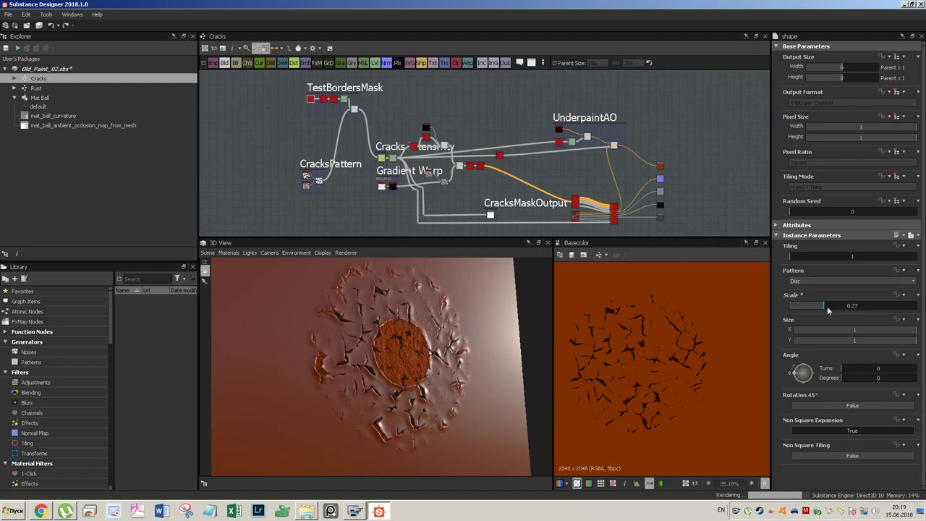
double_click(854, 306)
text(0.51)
key(Return)
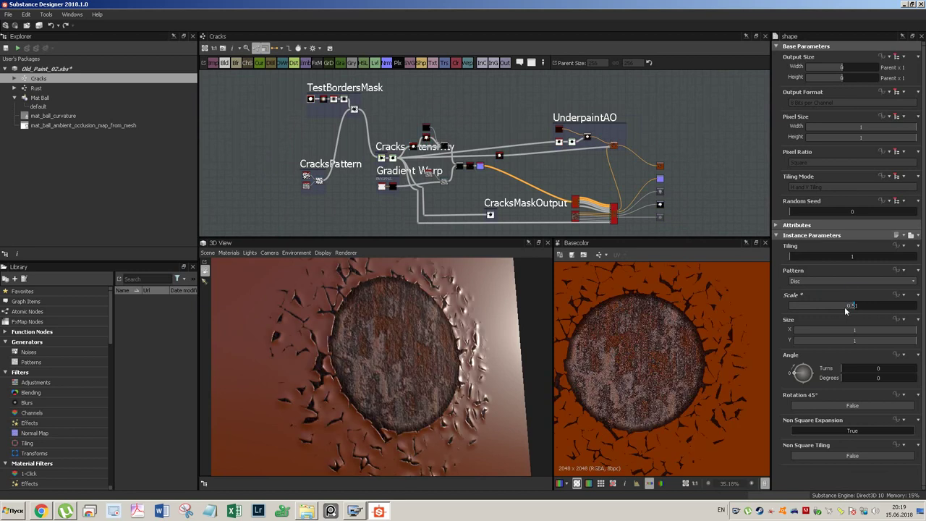
drag(843, 307, 825, 308)
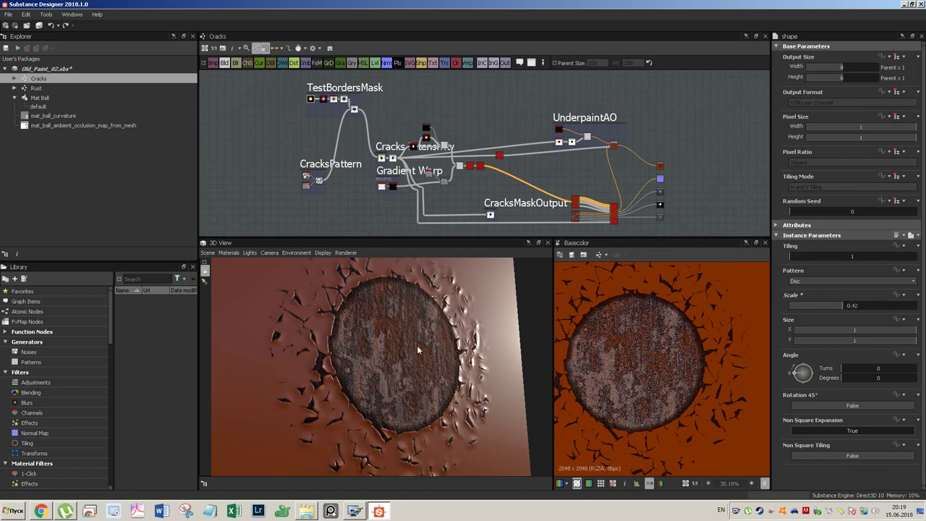